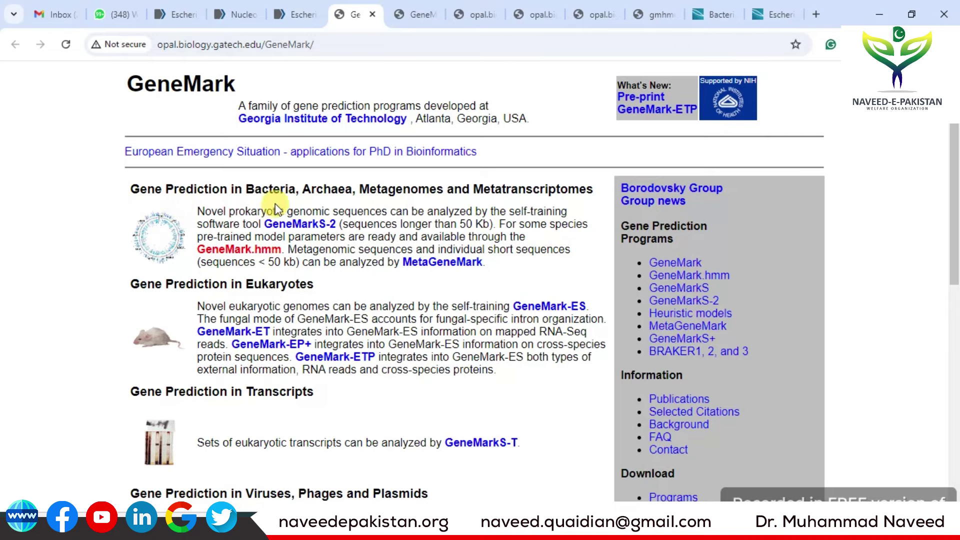
Review the GeneMark home page's gene prediction tools for bacteria, eukaryotes, transcripts, viruses, phages and plasmids
scroll(305, 215, down, 2)
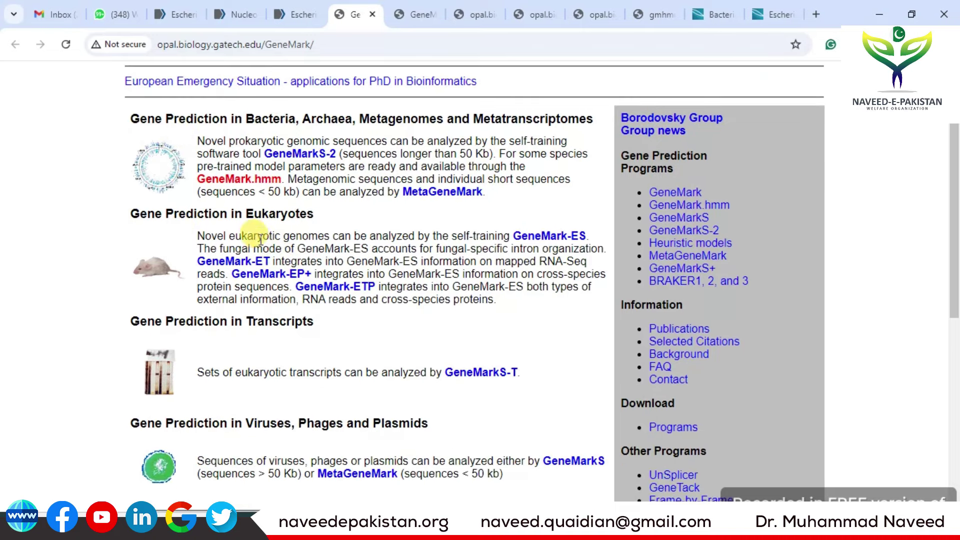
scroll(295, 228, down, 3)
scroll(296, 233, down, 1)
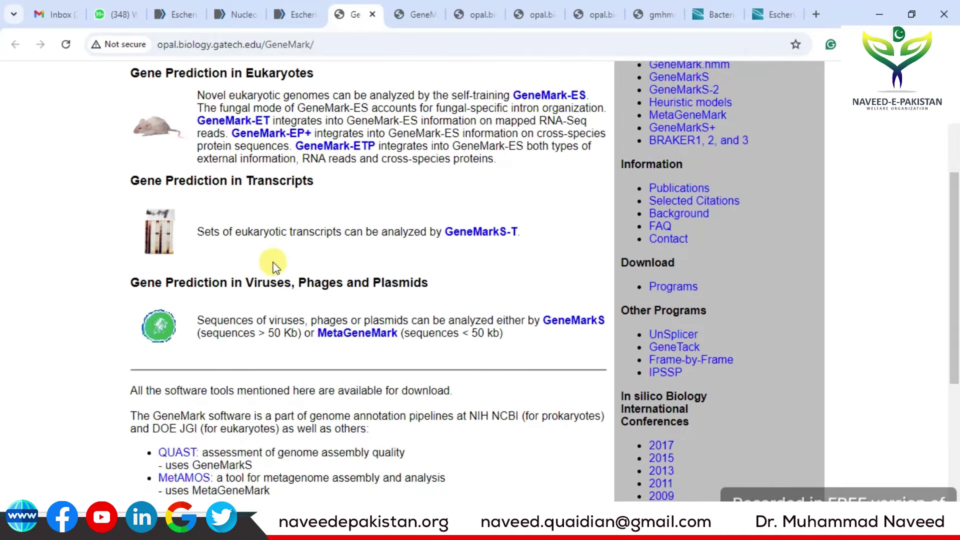
scroll(265, 280, down, 2)
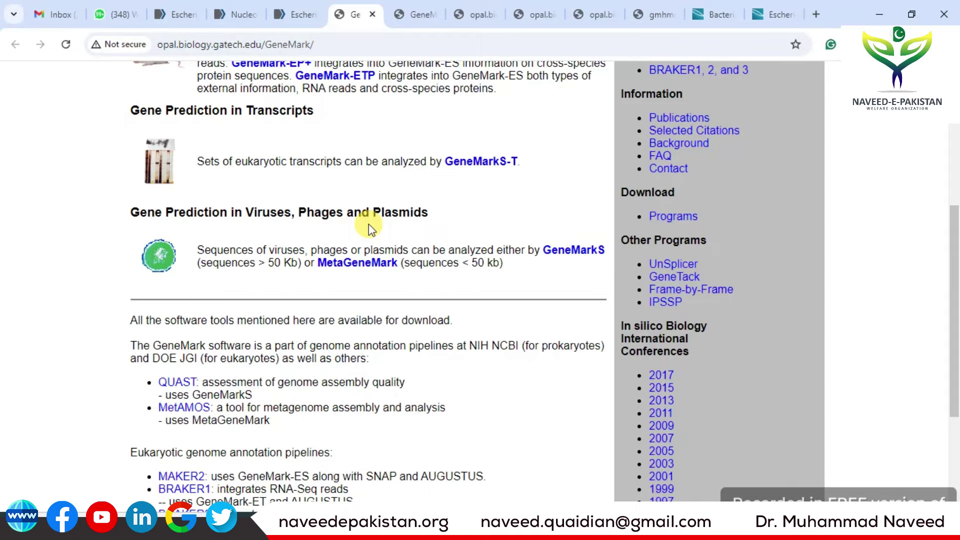
scroll(370, 226, up, 5)
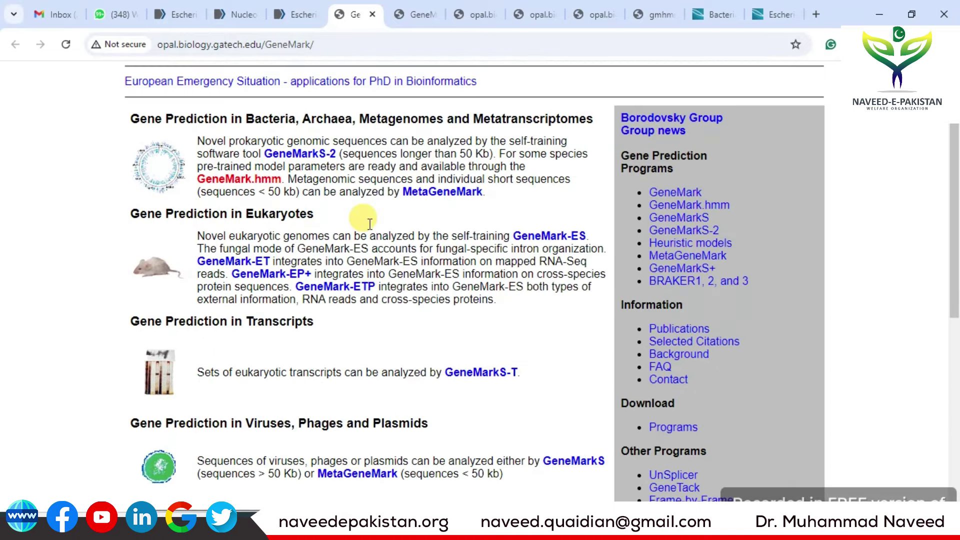
scroll(370, 223, up, 2)
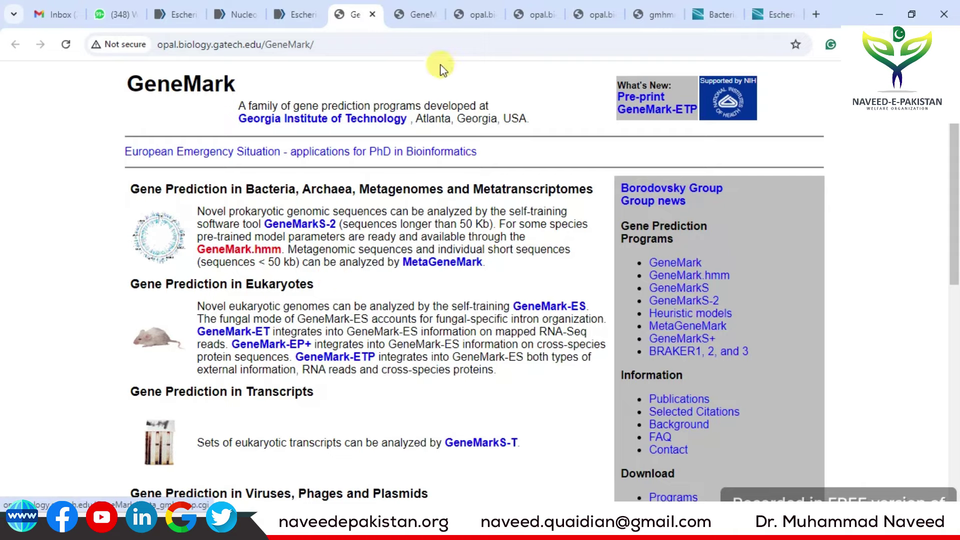
Go to the GeneMark.hmm prokaryotic page and examine its sequence input, species selection and output options
click(409, 13)
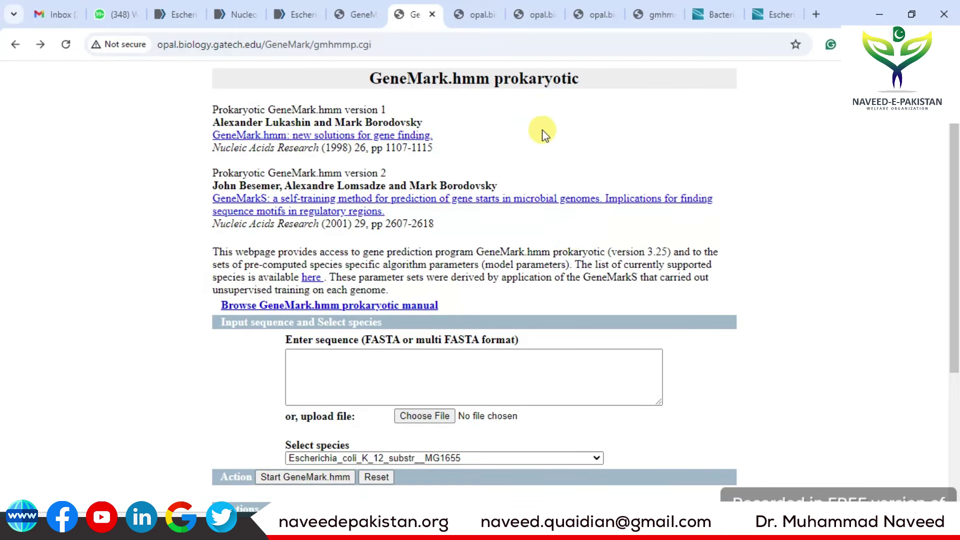
scroll(525, 208, down, 4)
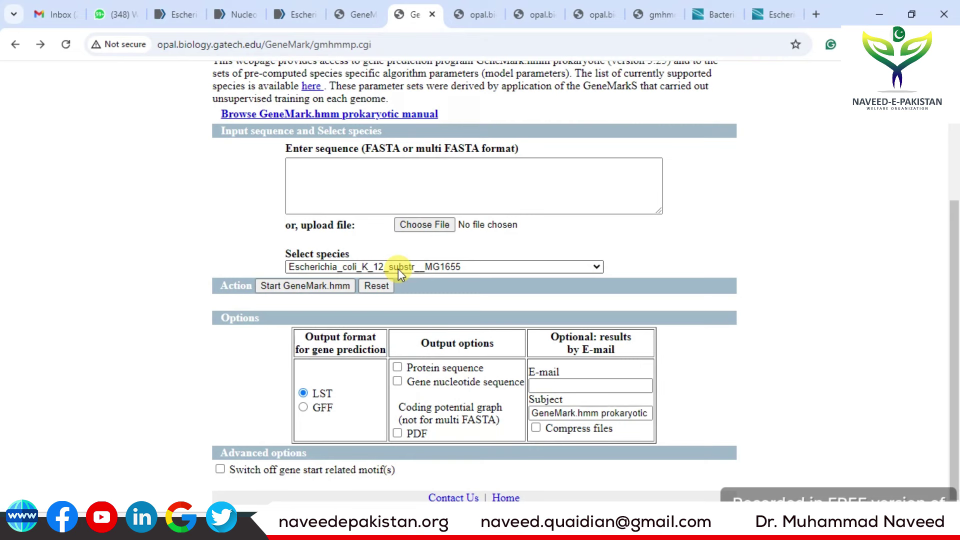
click(379, 176)
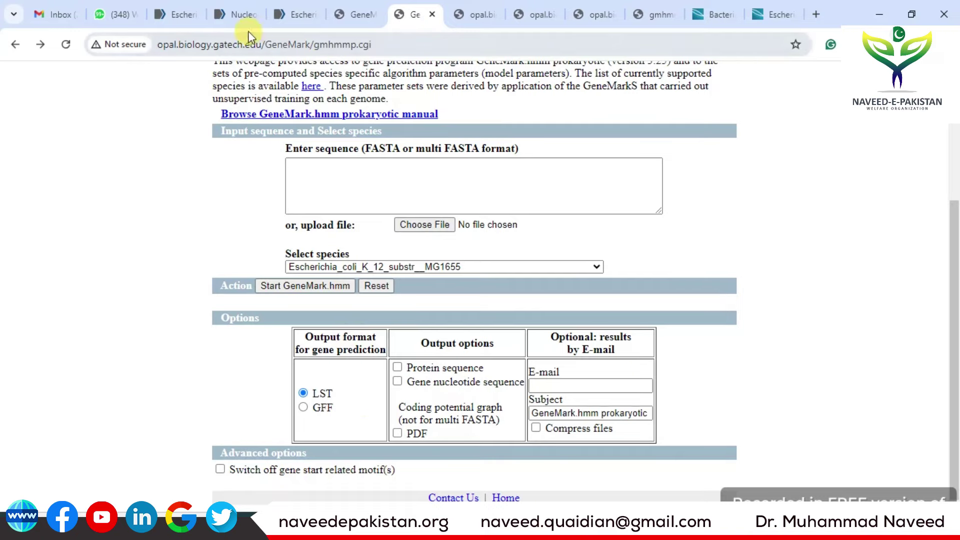
View the GenBank sequences of the Escherichia coli E1728 assembly GCF_000622265.1 from its NCBI genome page
click(185, 12)
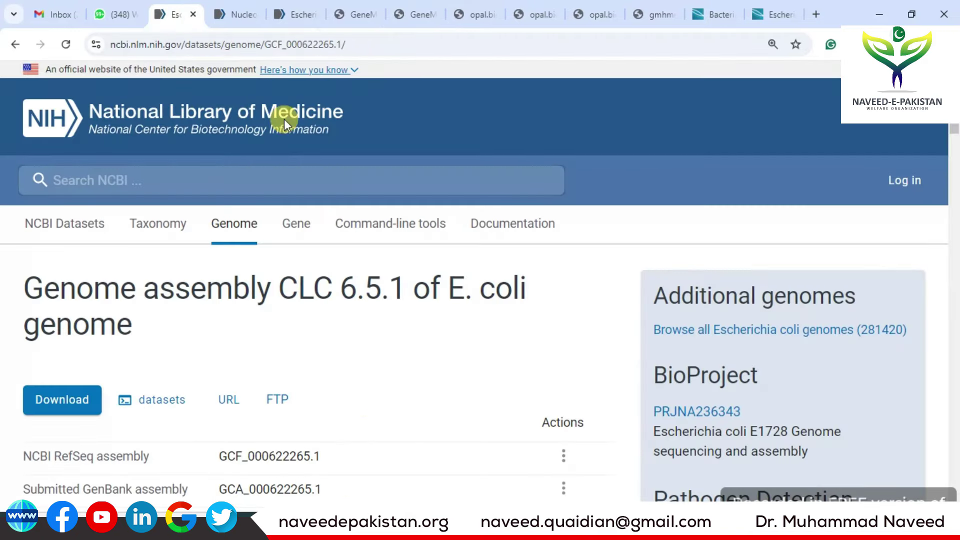
scroll(332, 327, down, 4)
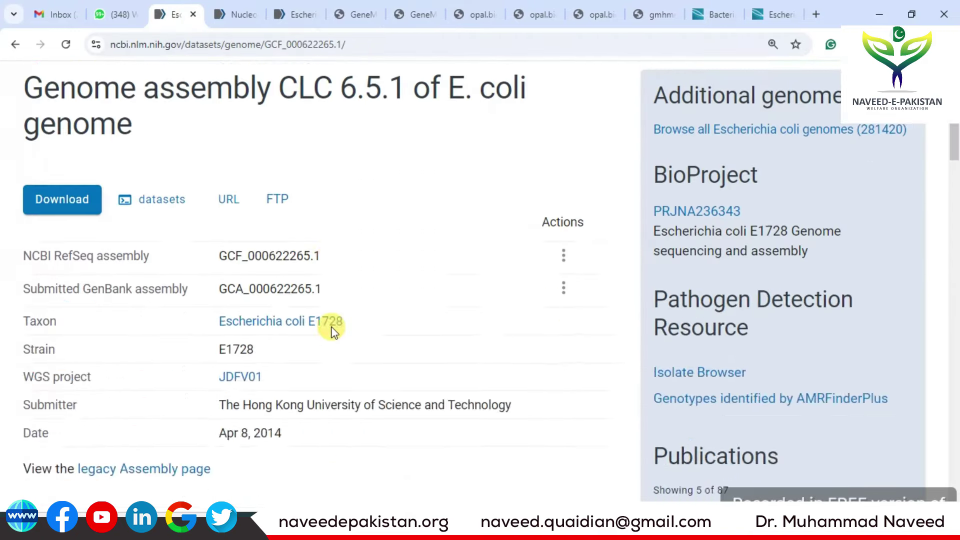
scroll(333, 331, down, 4)
scroll(331, 330, down, 10)
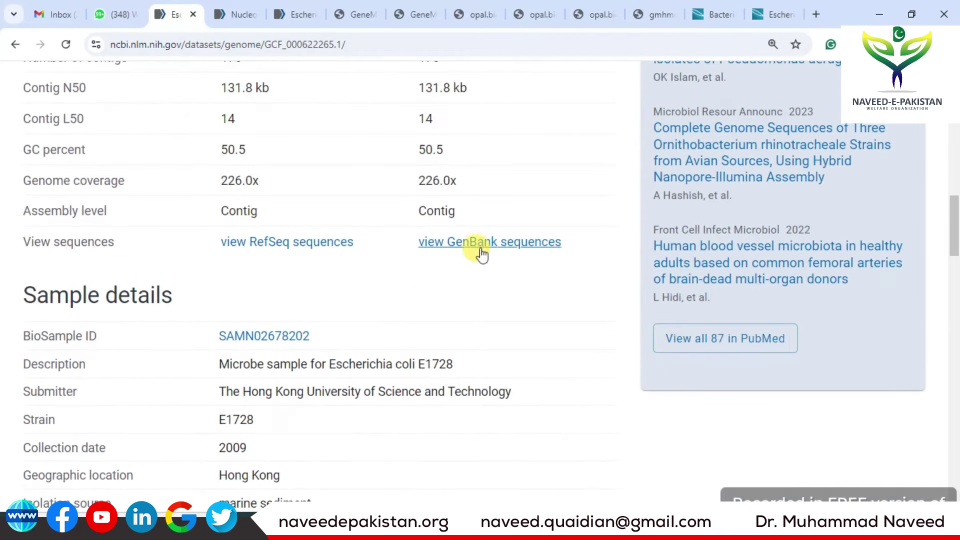
click(482, 245)
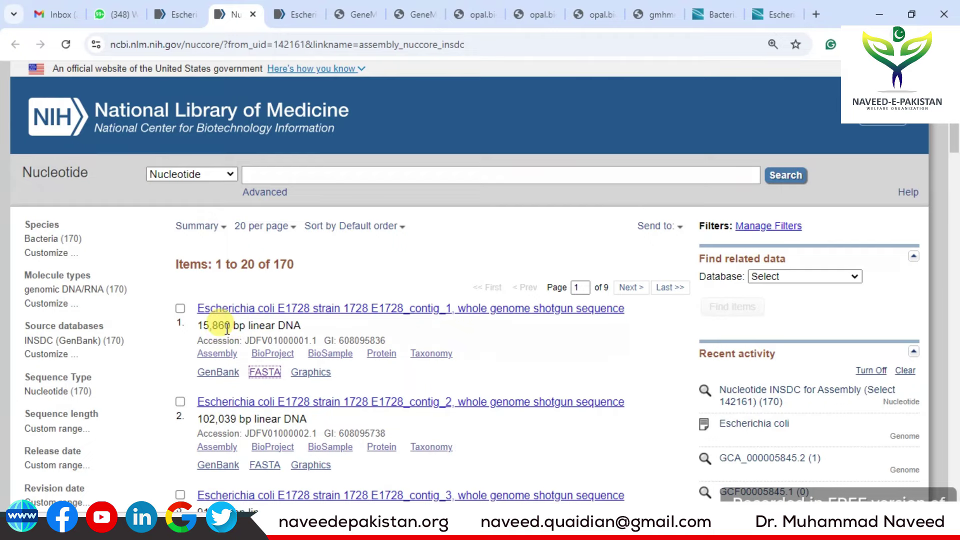
Copy the FASTA sequence of E1728_contig_1, including its header, into the GeneMark.hmm prokaryotic sequence field
click(297, 14)
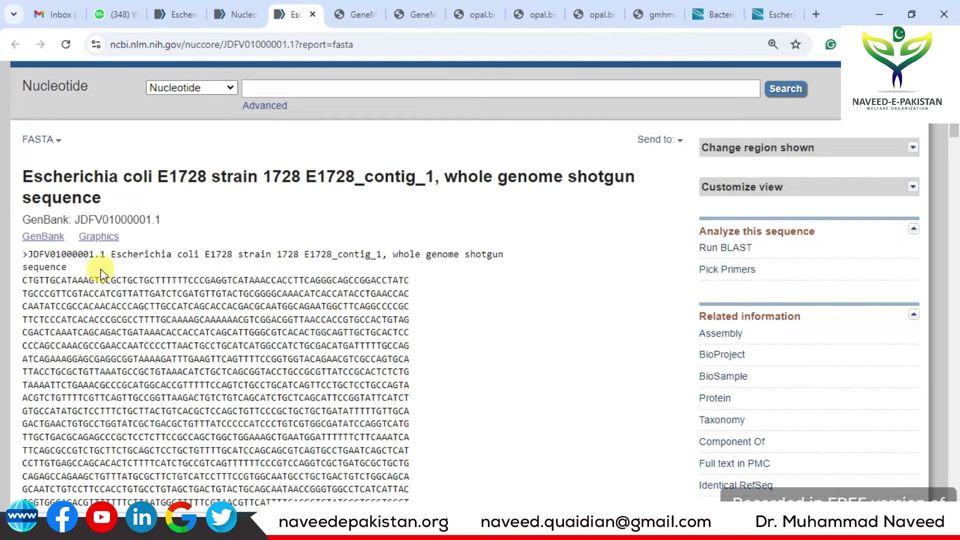
drag(21, 253, 248, 236)
click(418, 15)
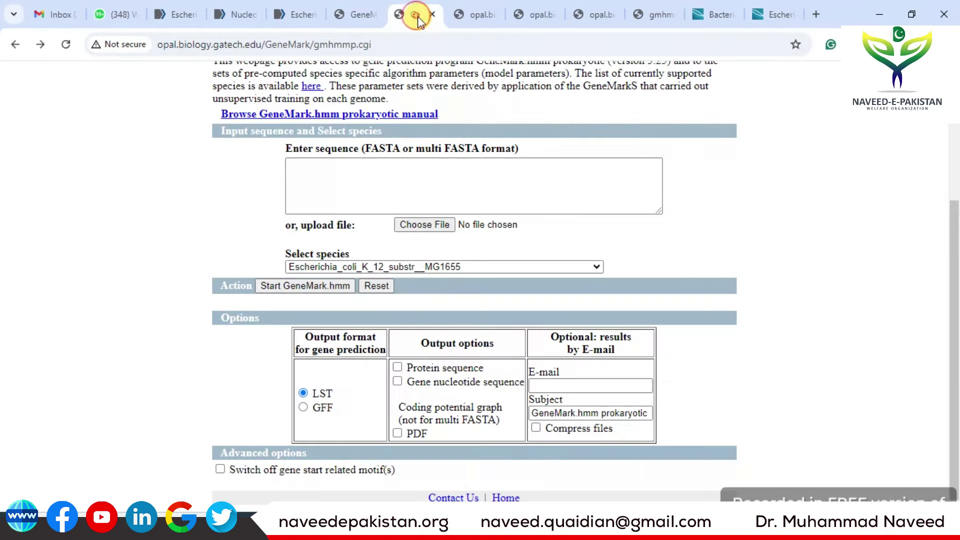
click(386, 172)
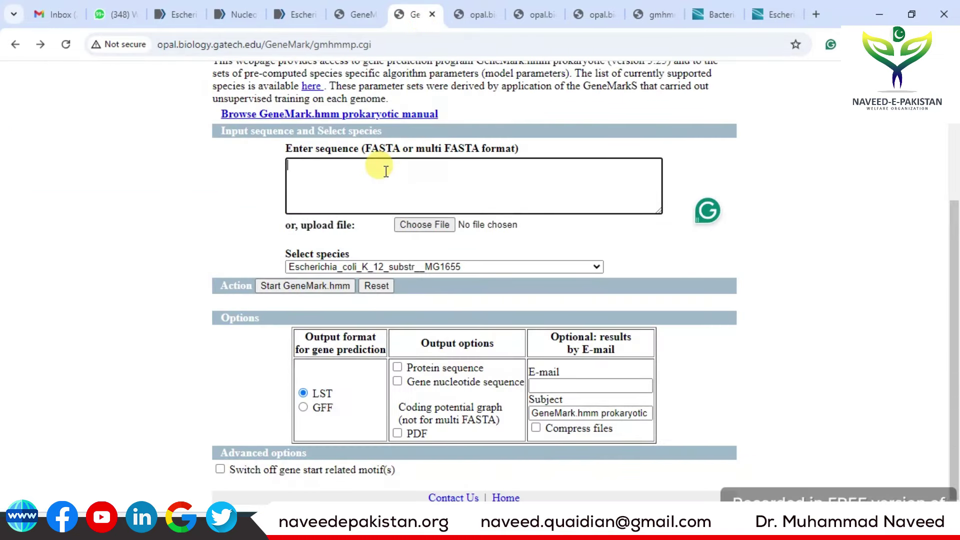
key(ctrl+v)
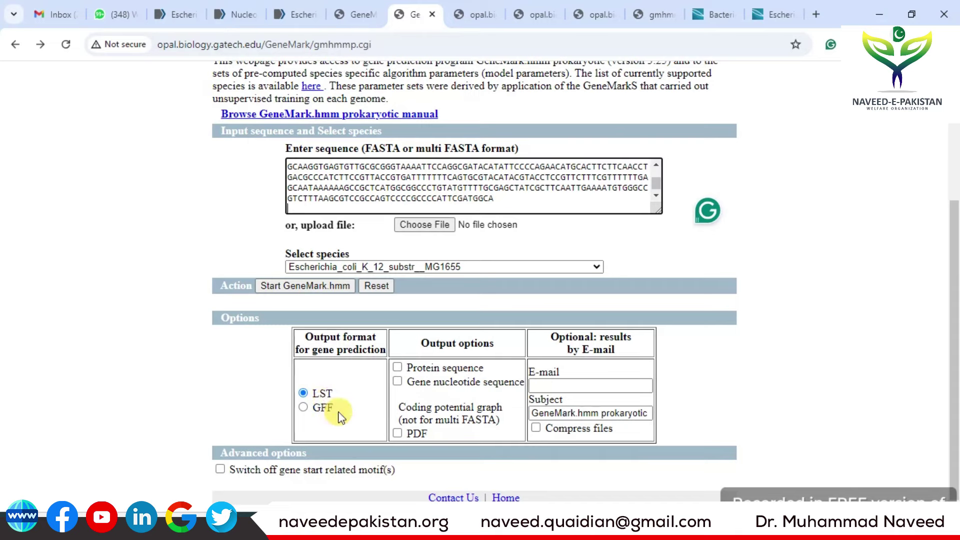
Enable the protein sequence, gene nucleotide sequence and PDF coding potential graph outputs, plus file compression
click(398, 368)
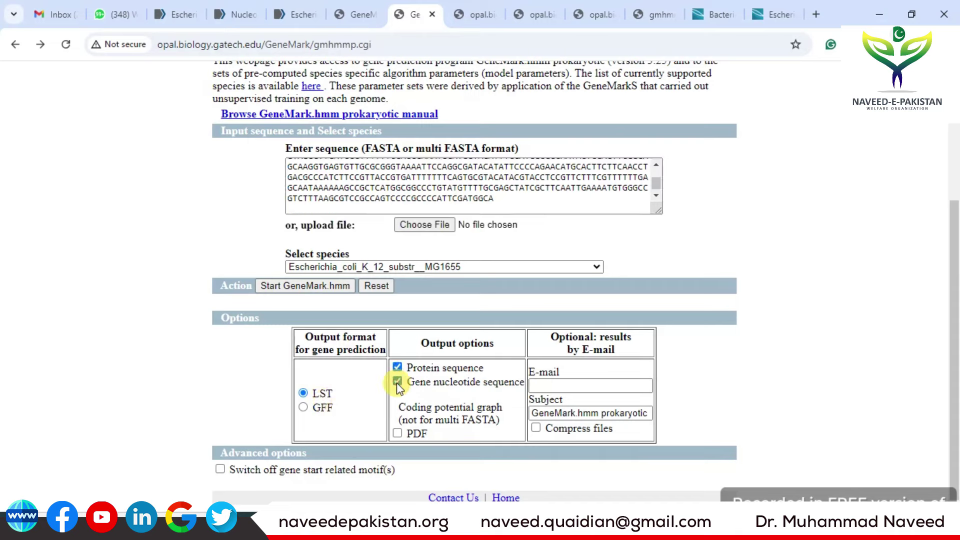
click(397, 434)
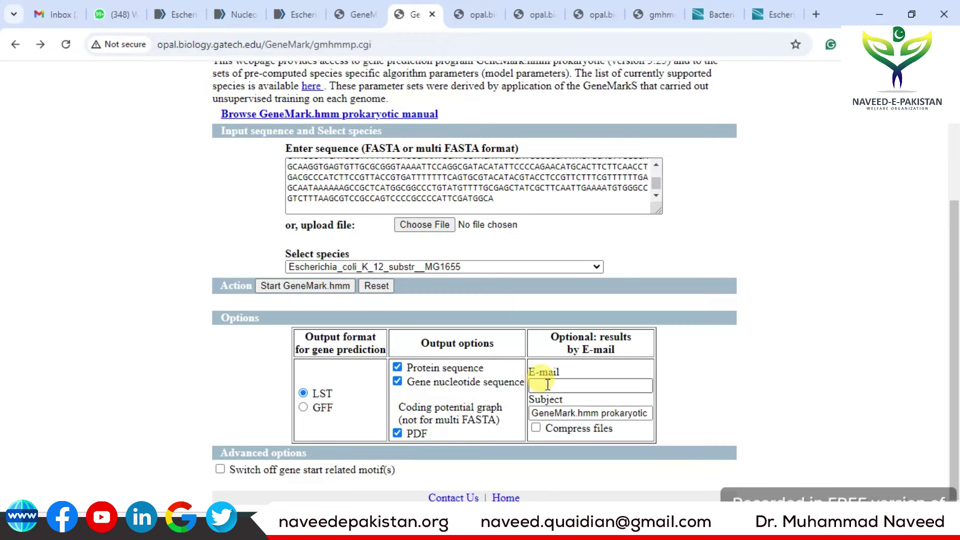
click(535, 429)
Fill in the e-mail address for receiving results and start the GeneMark.hmm prediction
click(555, 388)
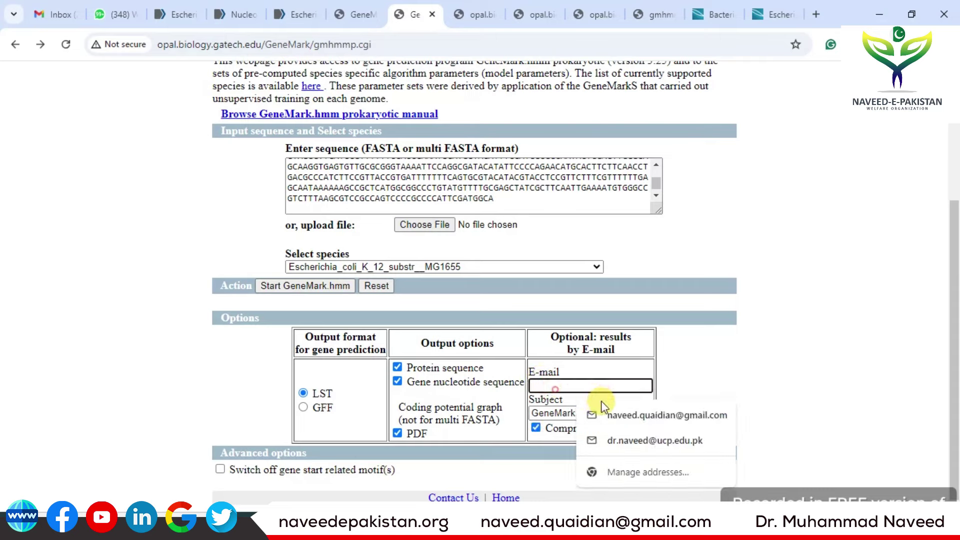
click(623, 441)
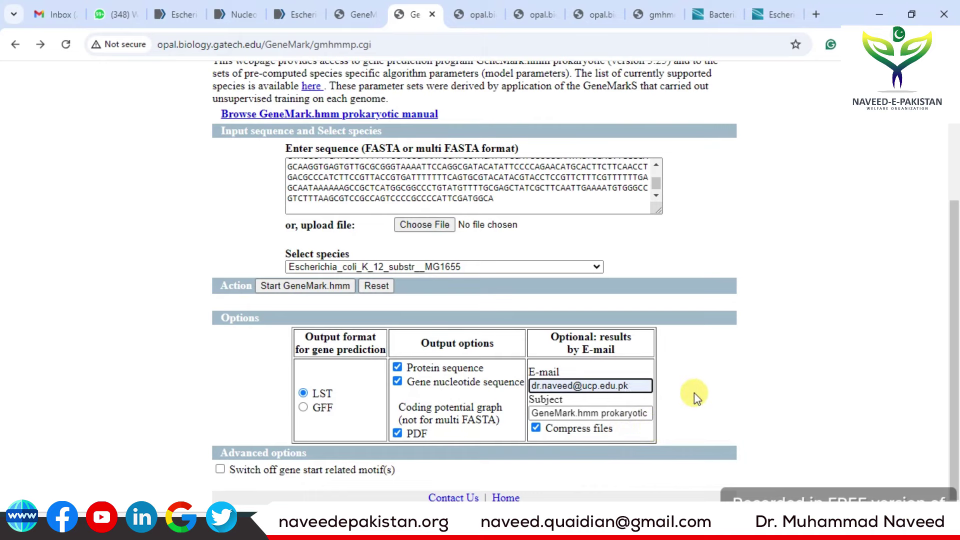
click(310, 286)
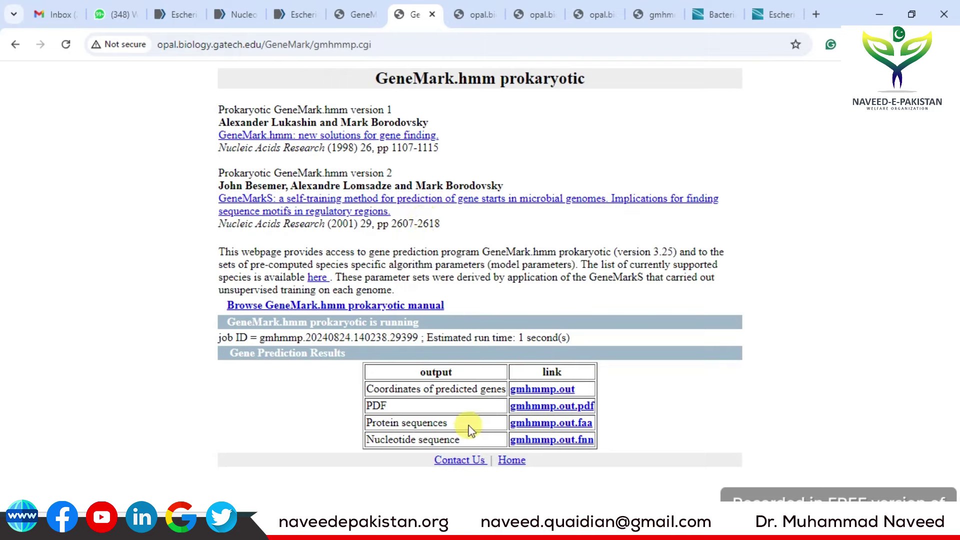
View the coordinates of the predicted genes, highlight the row for gene 2, and return to the results page
click(467, 15)
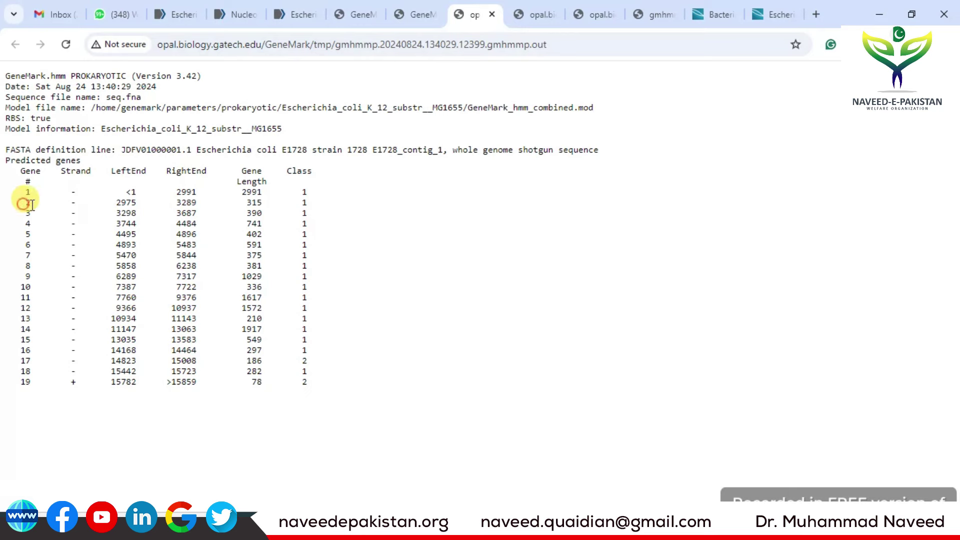
drag(25, 202, 310, 205)
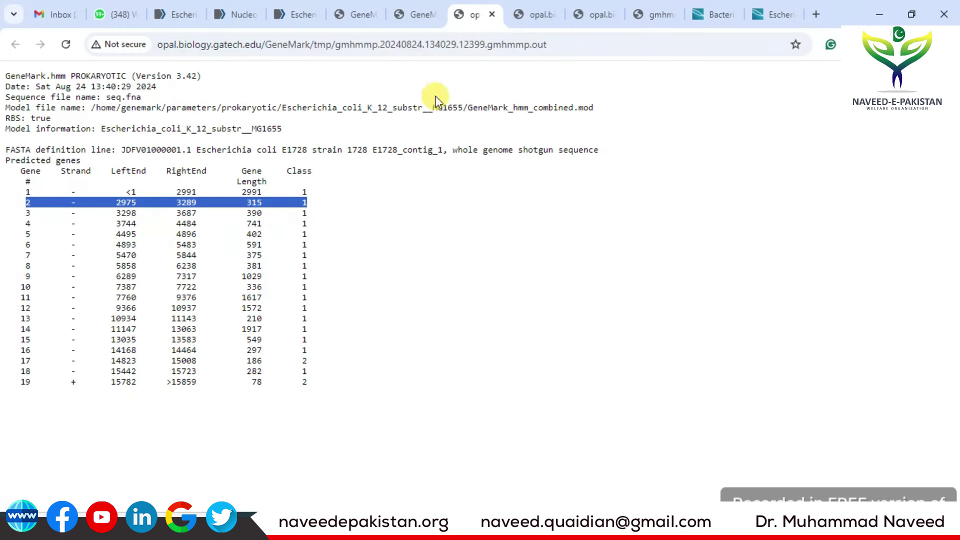
click(417, 14)
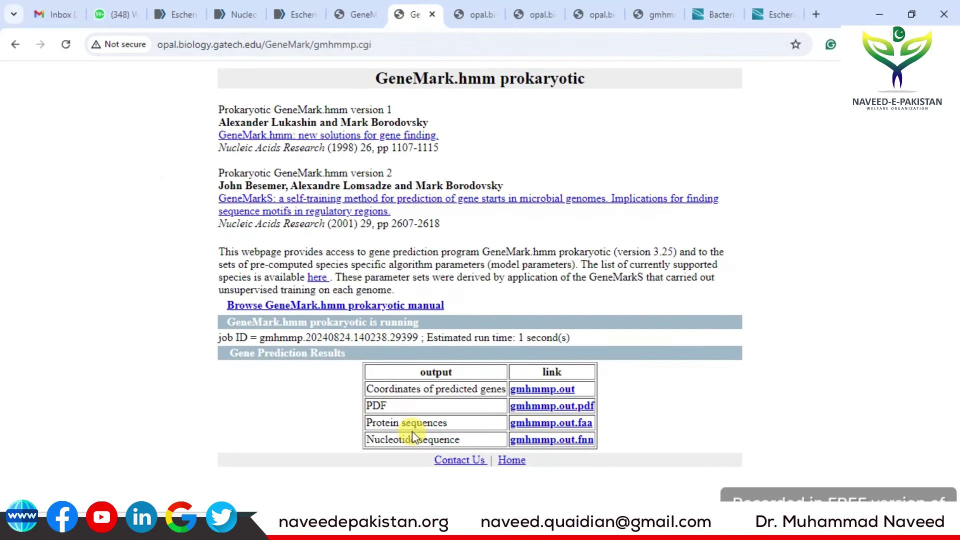
Examine the predicted protein sequences in the .faa output from first to last gene, and return to the results page
click(542, 15)
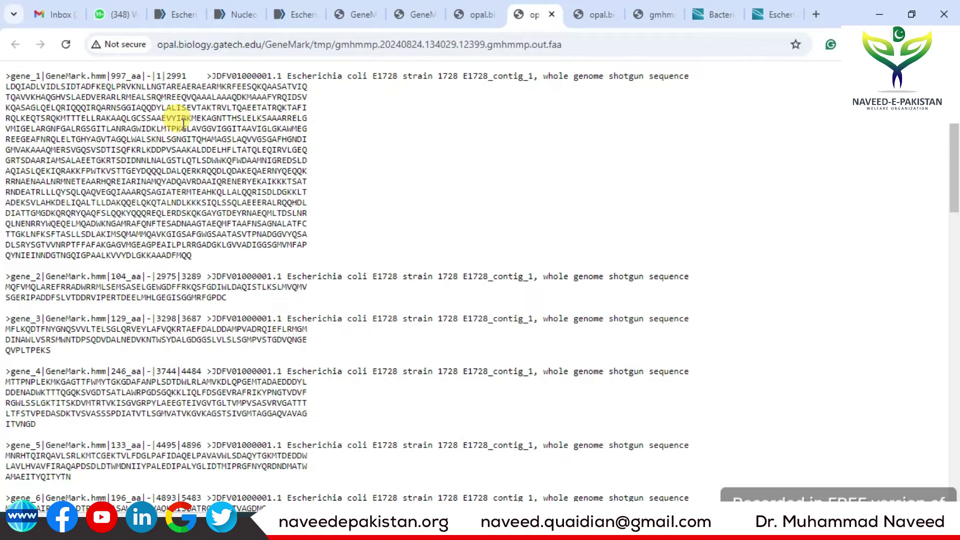
scroll(182, 123, down, 15)
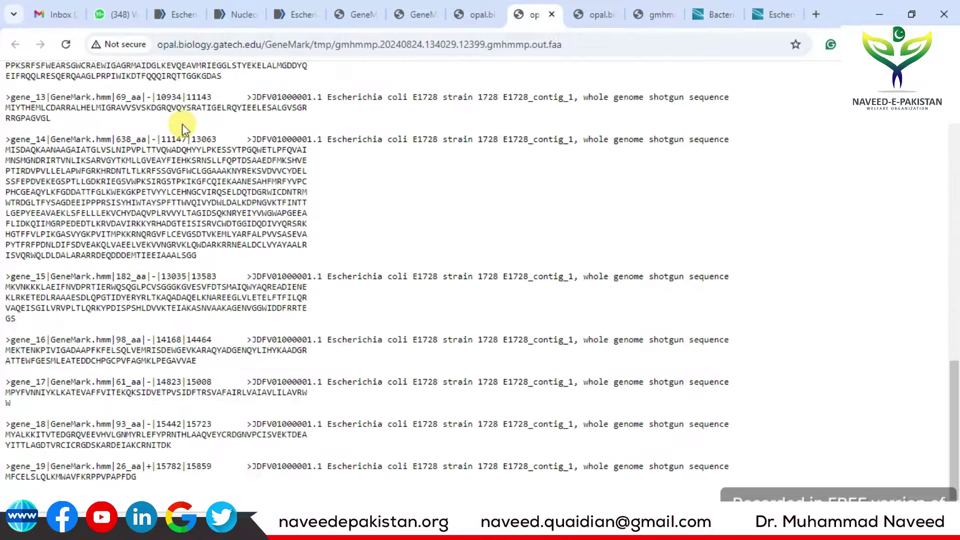
scroll(182, 125, up, 15)
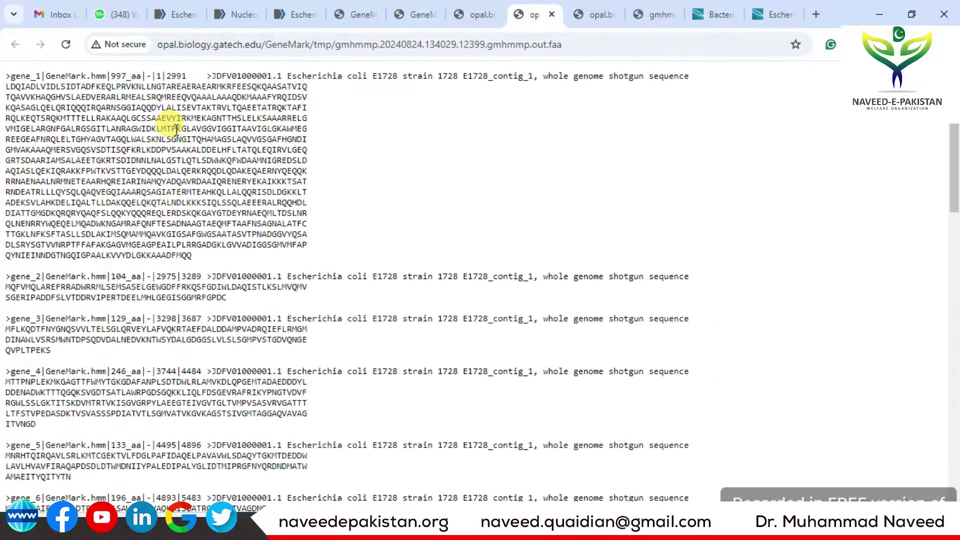
click(422, 12)
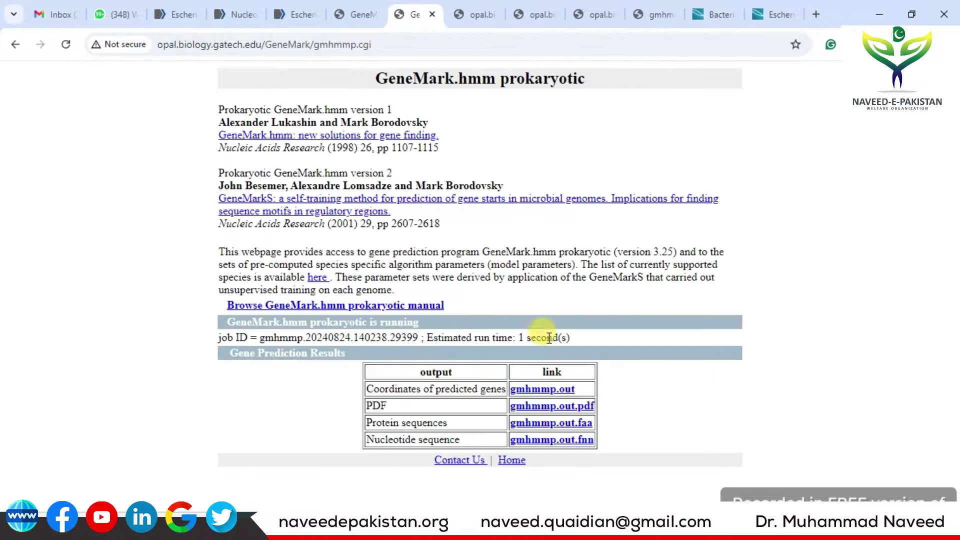
Examine the nucleotide sequences of the predicted genes in the .fnn output from first to last gene
click(593, 12)
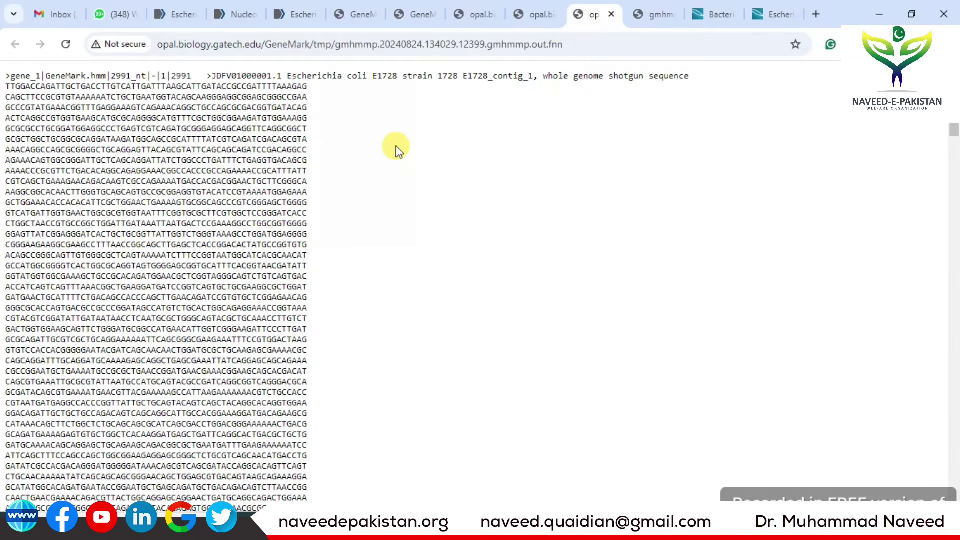
scroll(396, 150, down, 20)
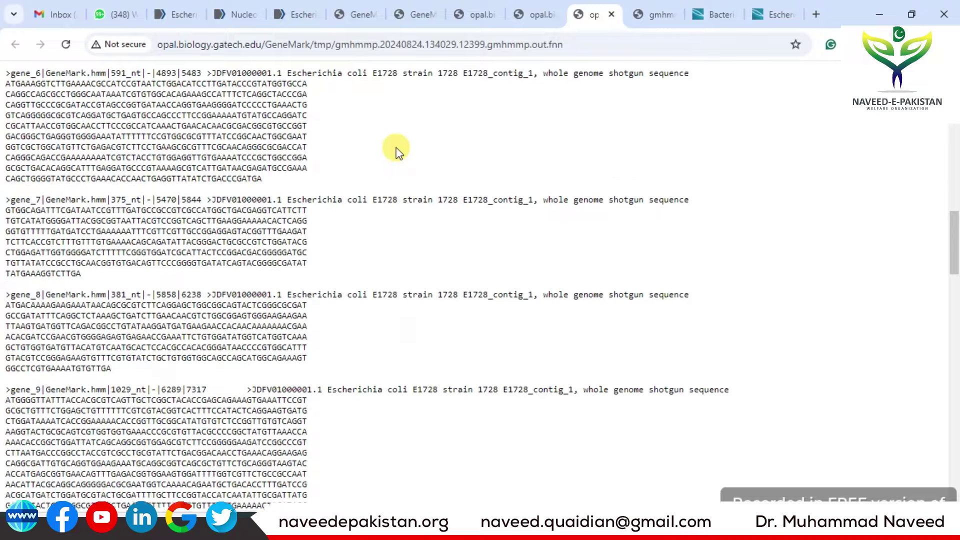
scroll(396, 150, down, 20)
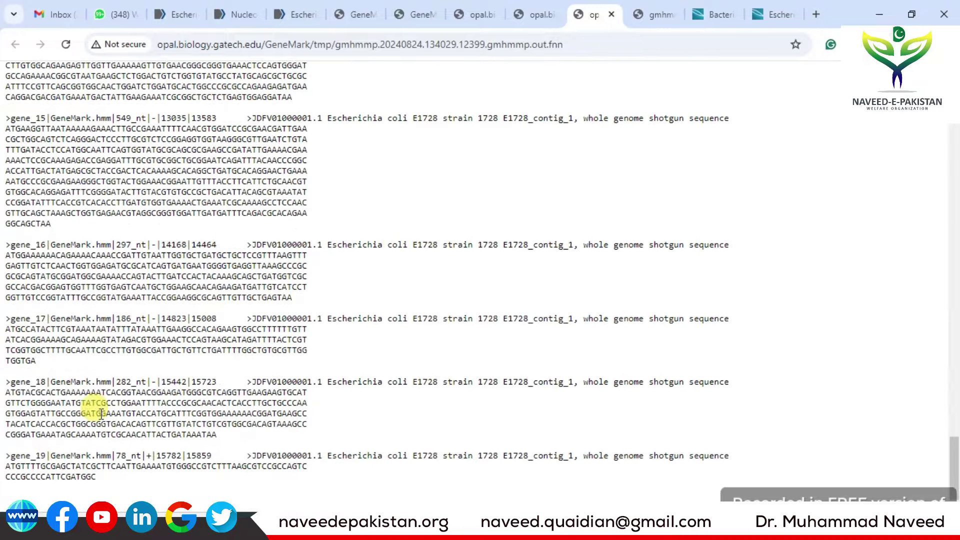
scroll(239, 335, up, 20)
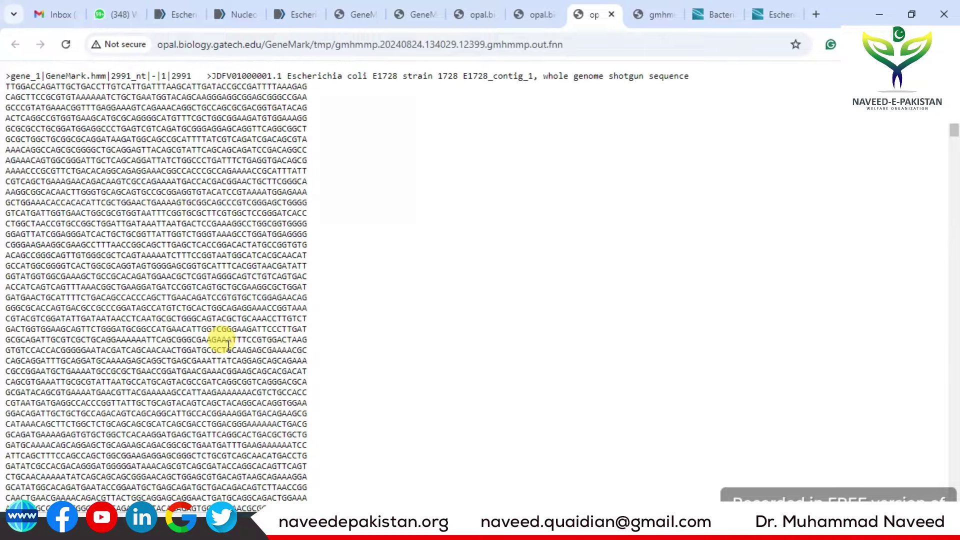
Go back to the prediction results page and view the GeneMark PDF report for contig_1
click(362, 15)
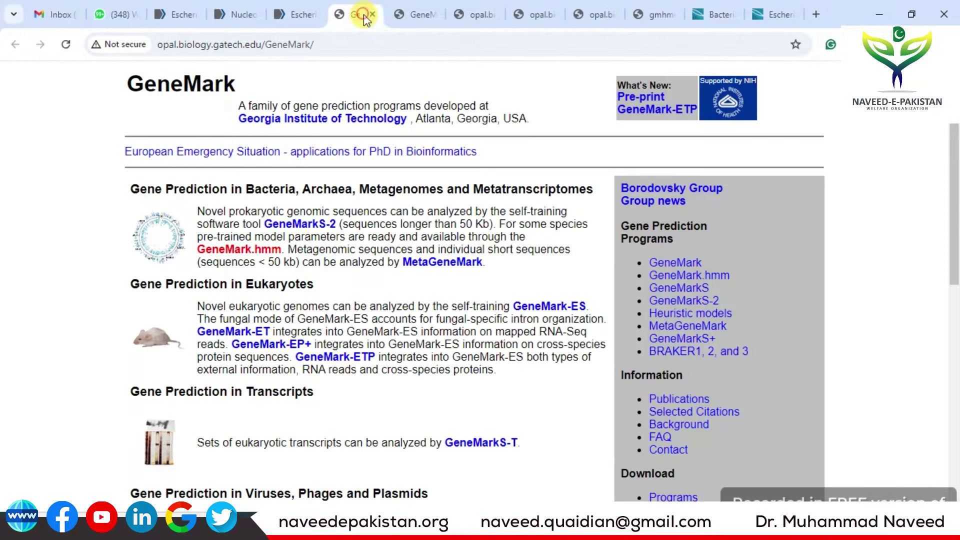
click(390, 14)
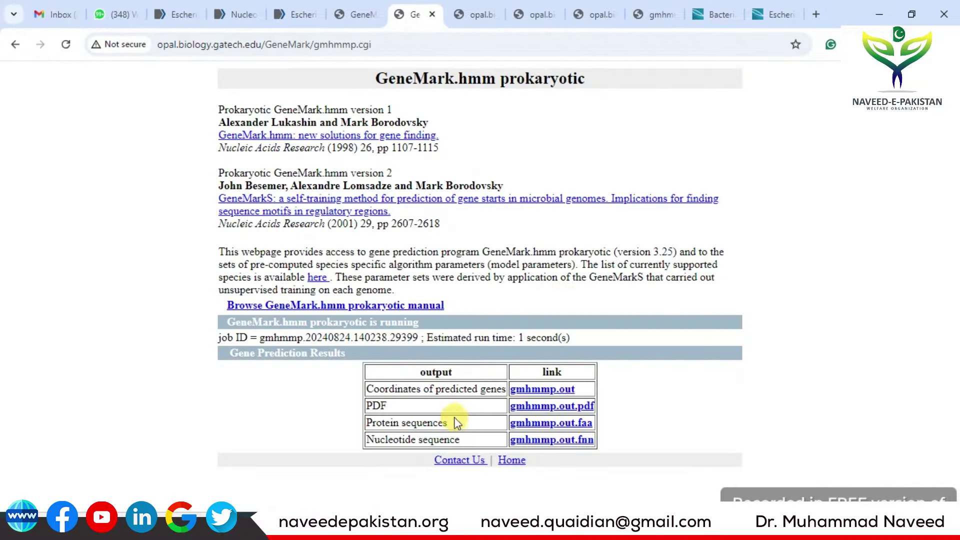
click(650, 10)
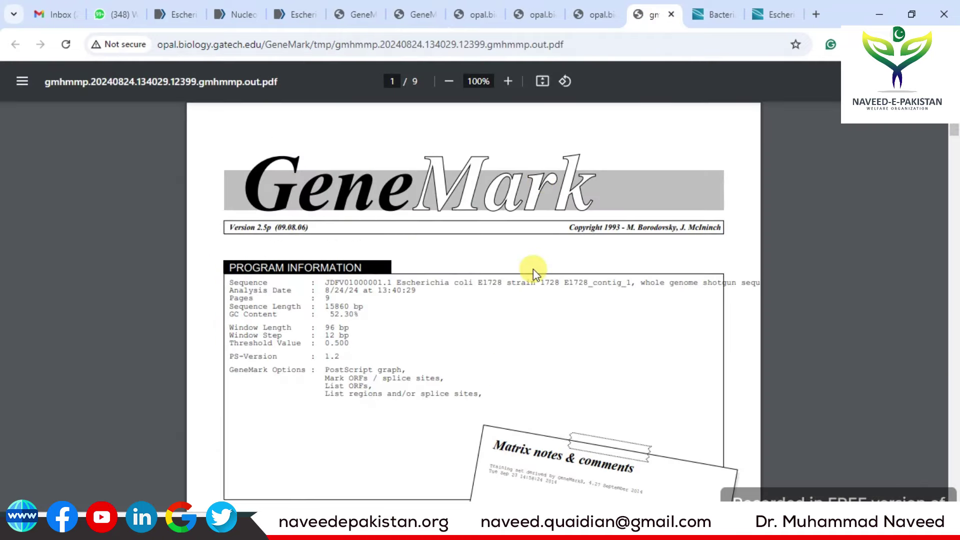
Examine the direct and complementary sequence coding-potential graphs in the GeneMark PDF report, and return to the gene prediction results page
scroll(533, 268, down, 15)
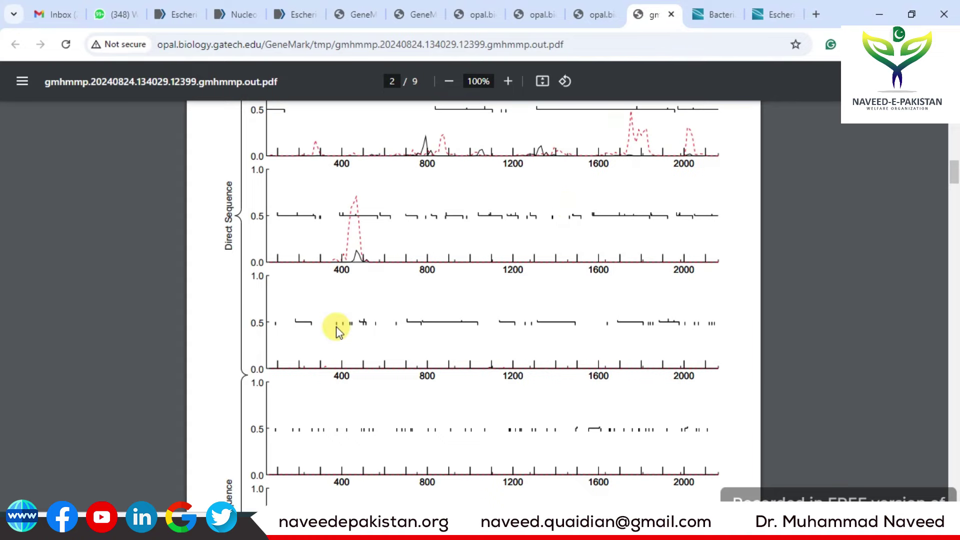
scroll(336, 328, down, 5)
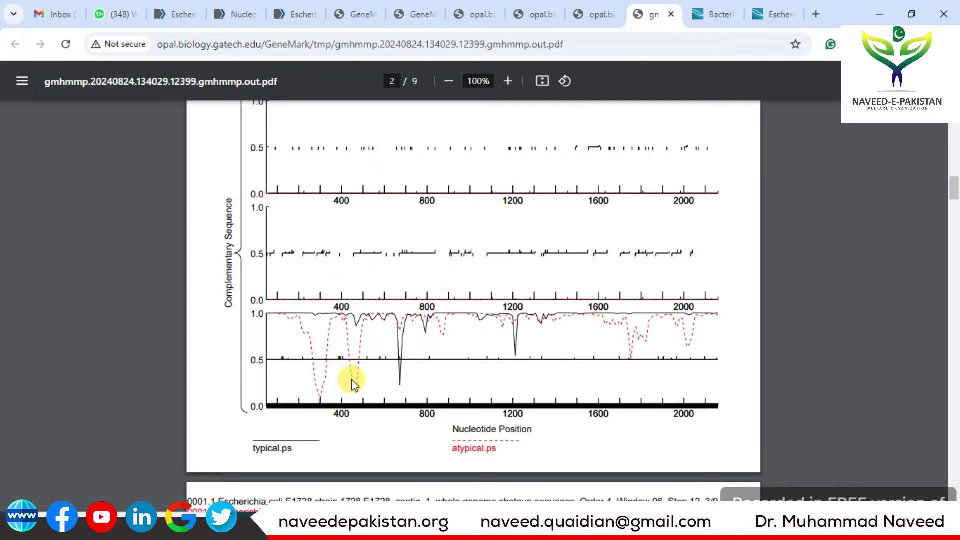
scroll(353, 381, down, 6)
scroll(354, 385, down, 1)
scroll(354, 385, down, 10)
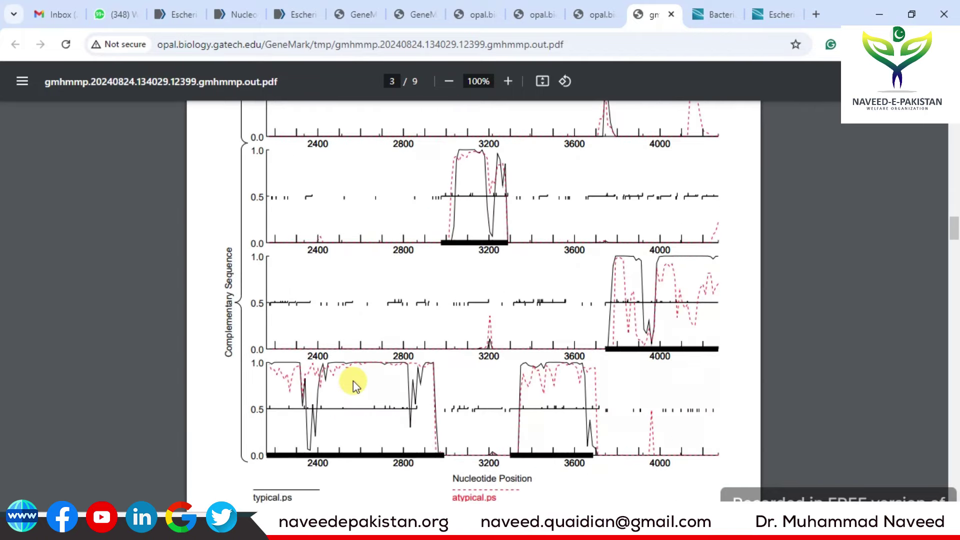
scroll(354, 385, down, 15)
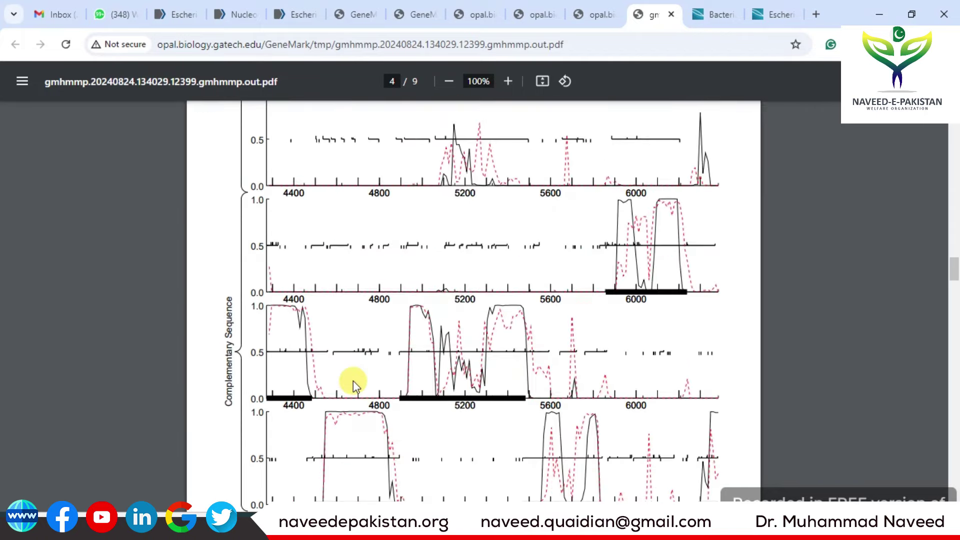
key(ctrl+7)
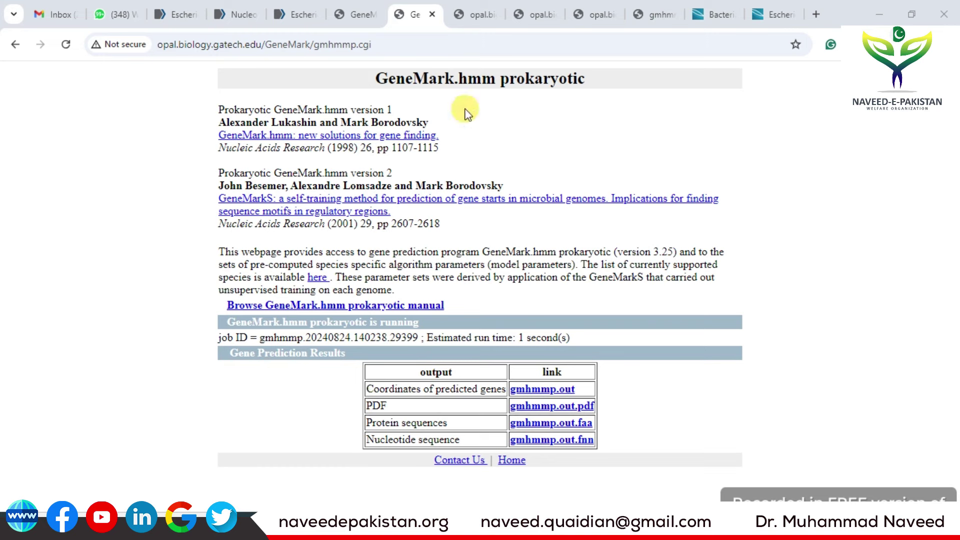
Switch to the BV-BRC site and search all data types for "Escherichia coli E1728"
click(712, 15)
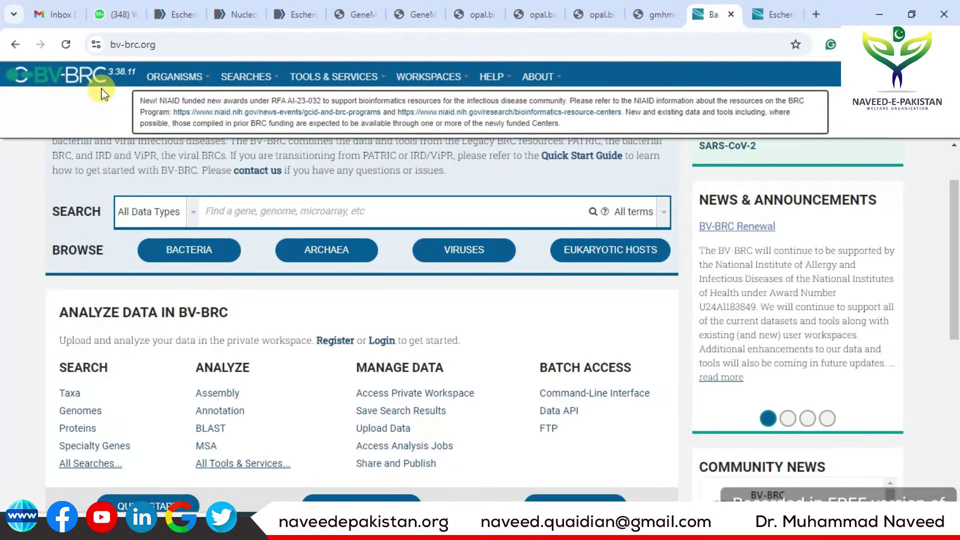
scroll(253, 165, up, 2)
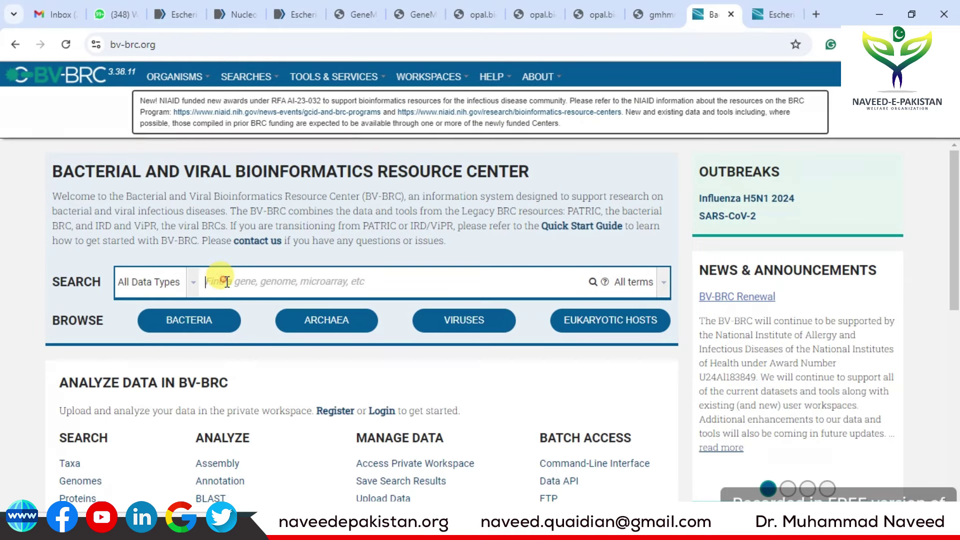
text(Escherichia coli E1728)
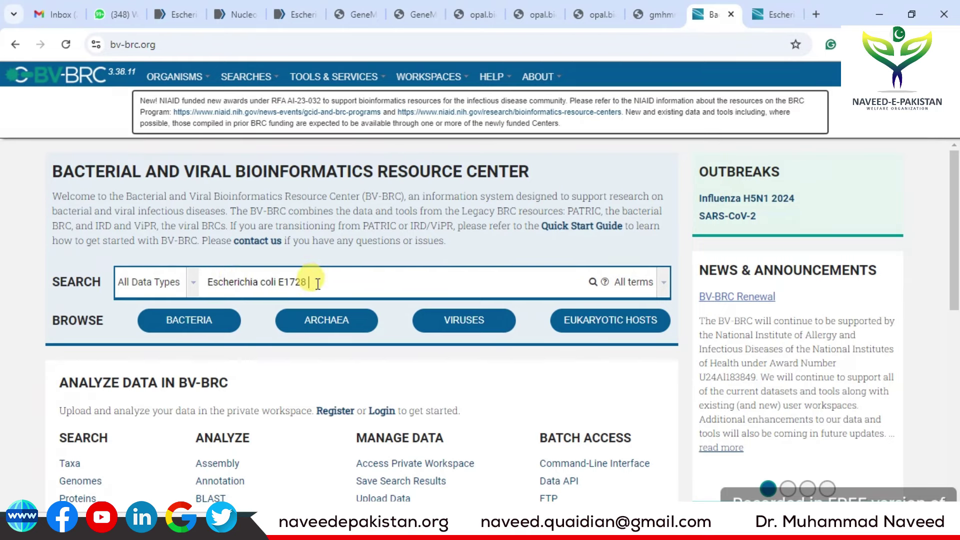
click(193, 283)
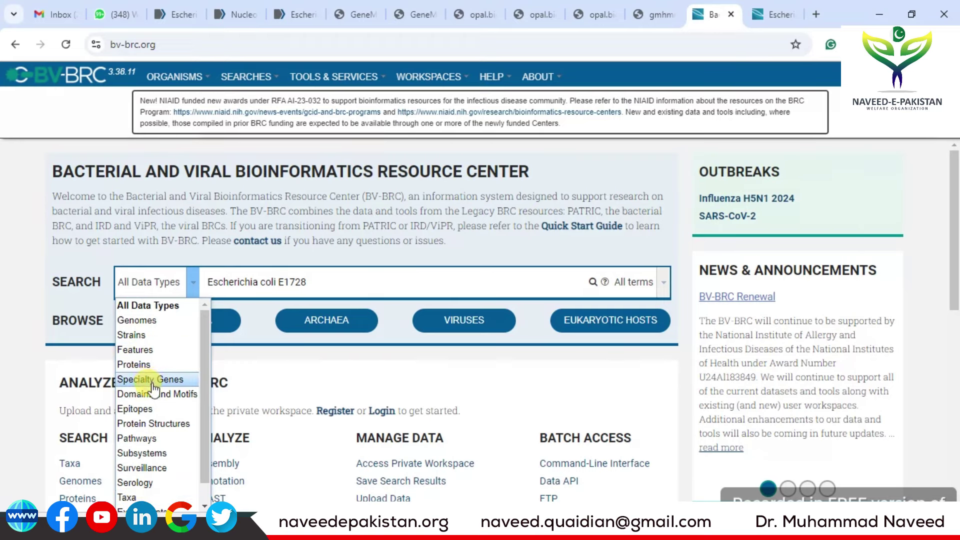
click(548, 280)
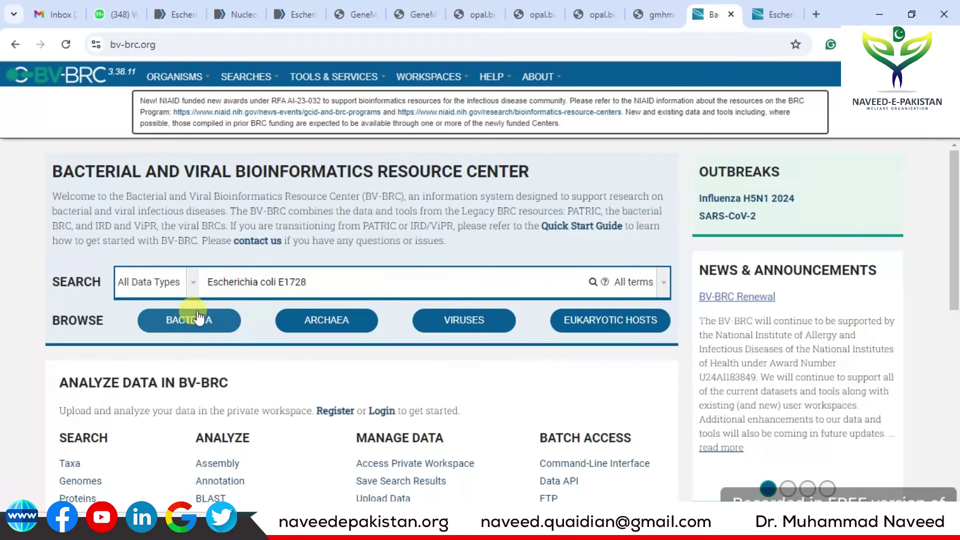
click(593, 282)
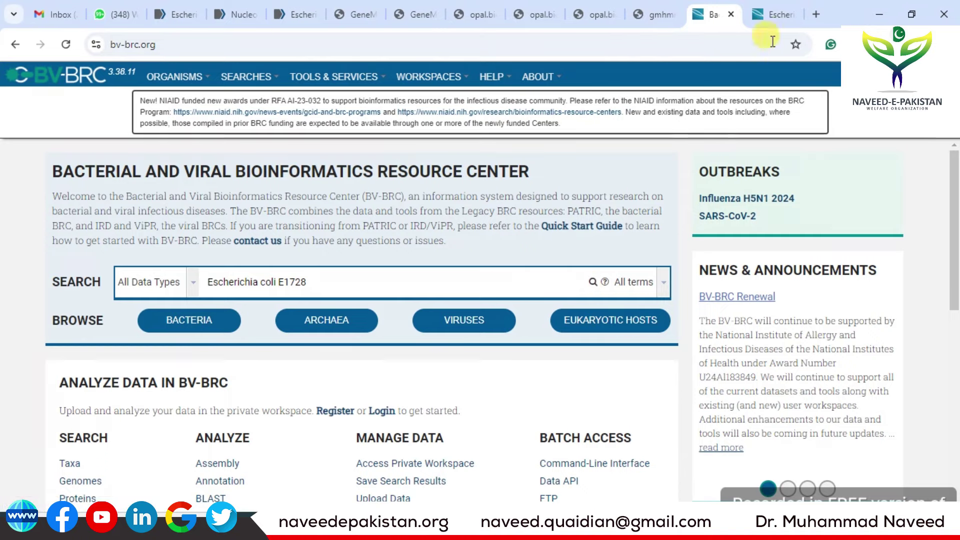
View the BV-BRC taxon overview of Escherichia coli E1728, highlight its protein coding genes count, and check the strain's taxonomy details
click(776, 15)
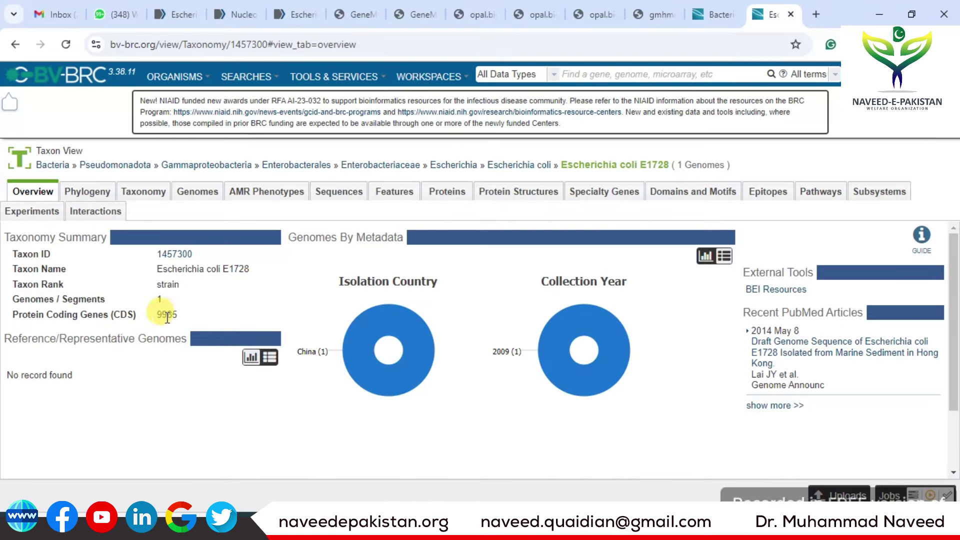
drag(156, 314, 179, 319)
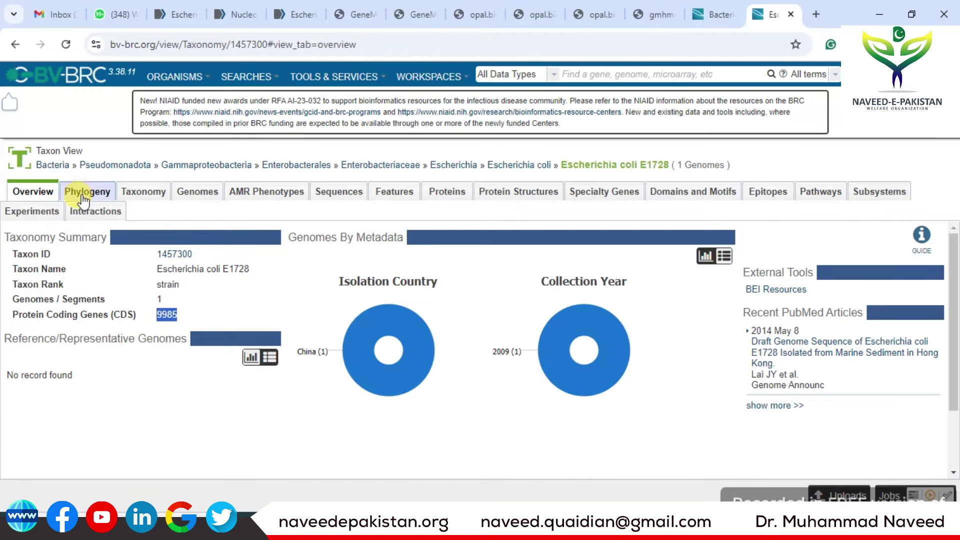
click(149, 195)
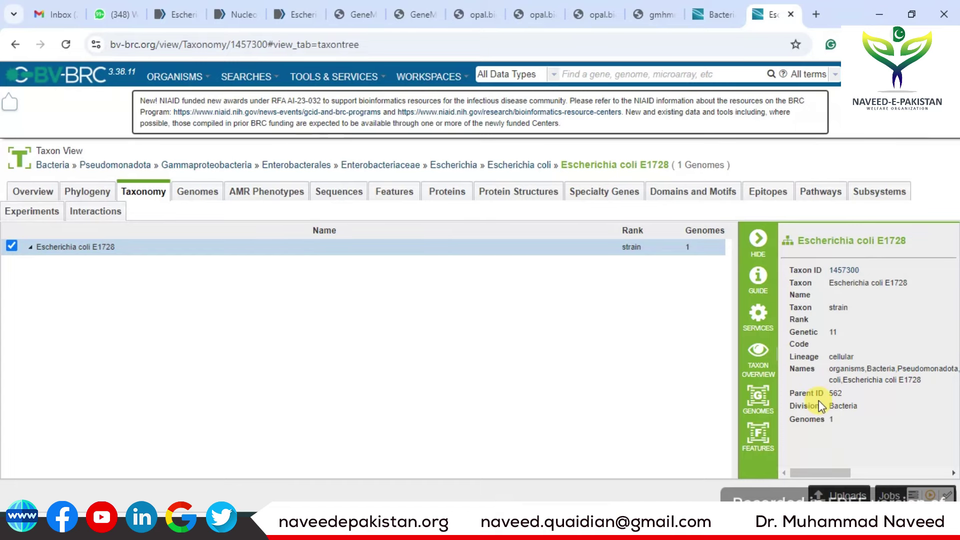
click(759, 352)
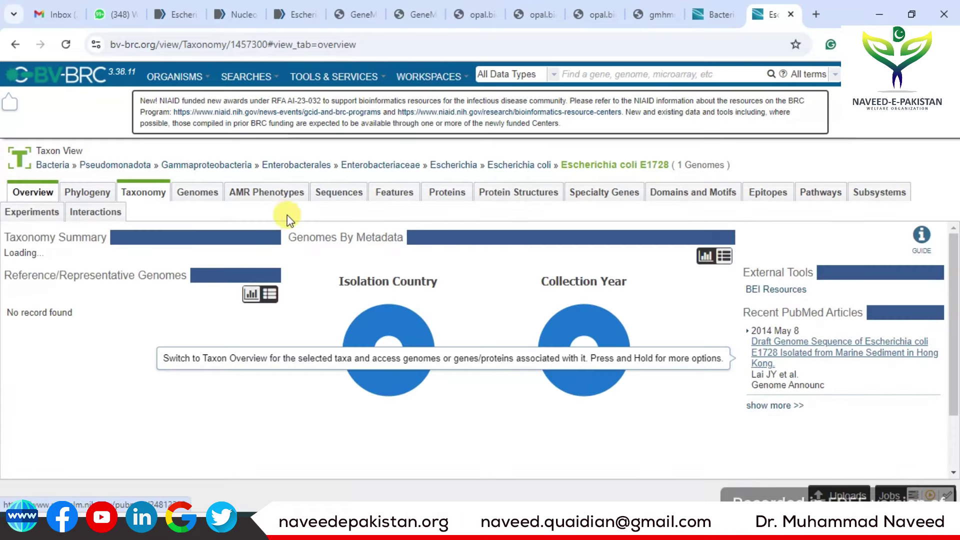
Examine the metadata of the Escherichia coli E1728 genome, from general and taxonomy info down to the additional info and comments
click(197, 194)
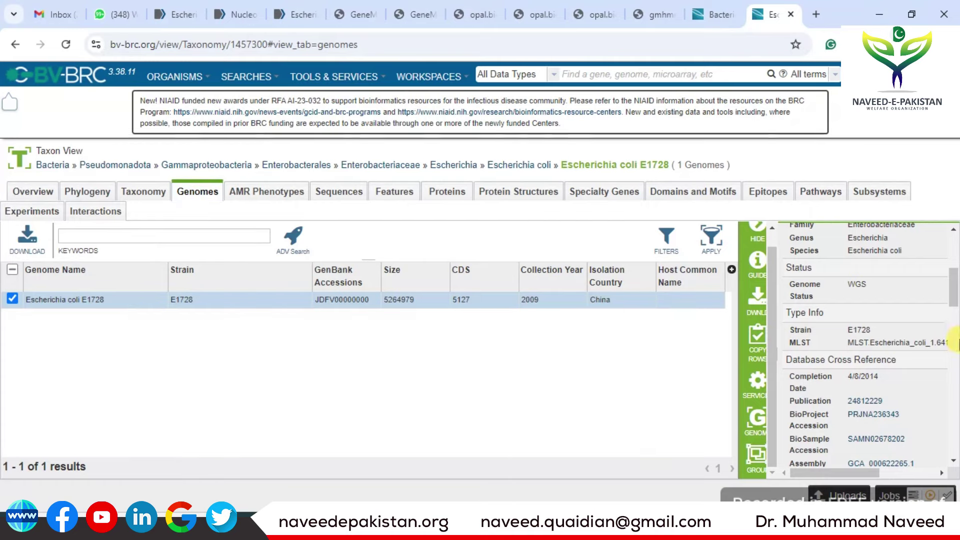
drag(951, 290, 855, 361)
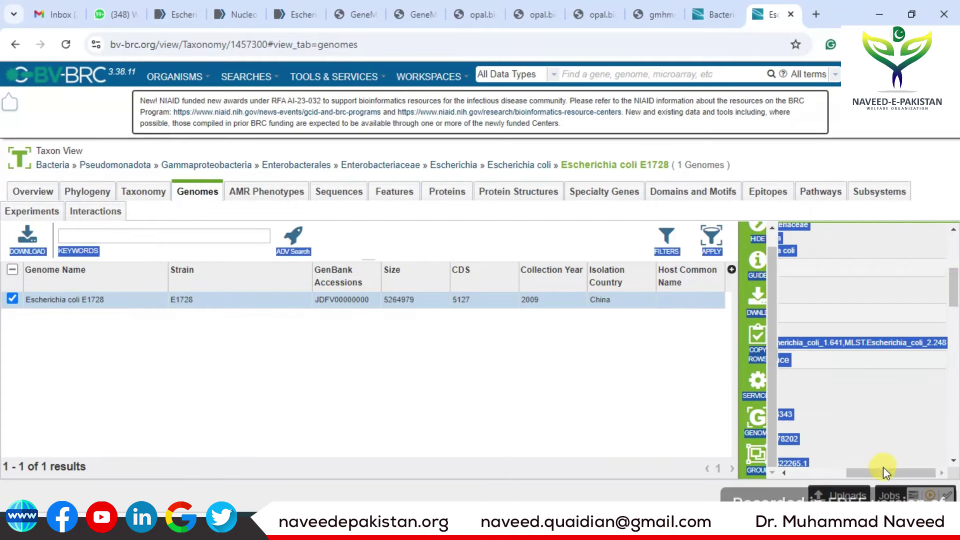
drag(883, 471, 820, 471)
click(923, 302)
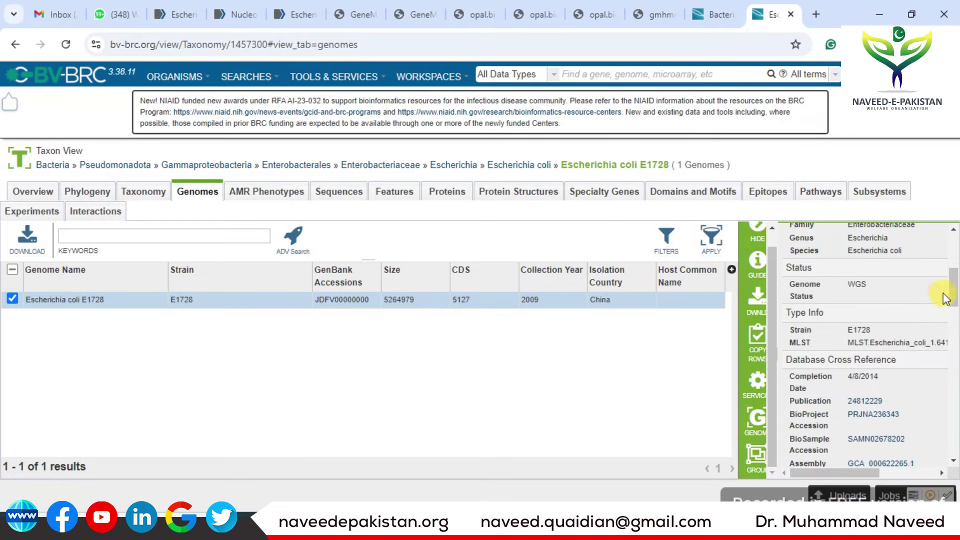
drag(952, 294, 953, 253)
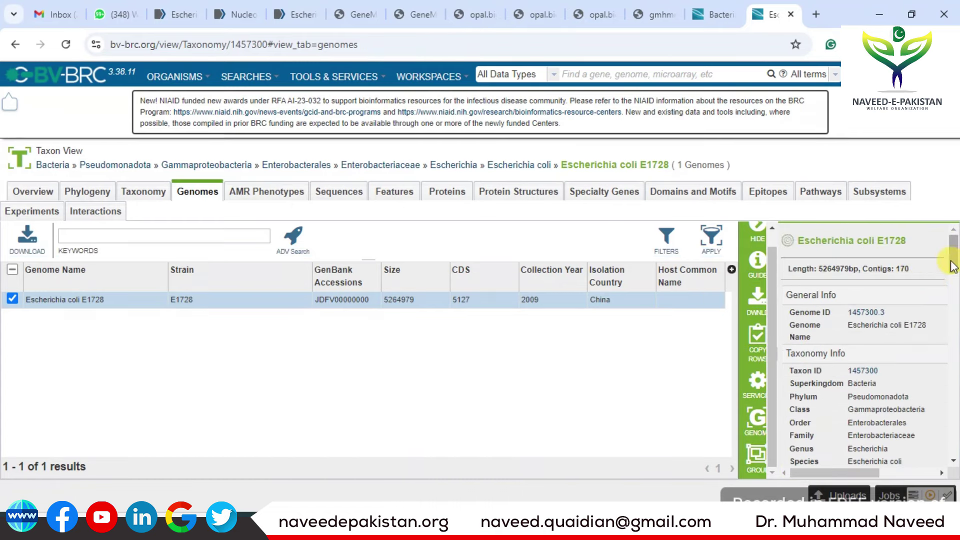
scroll(952, 270, down, 1)
scroll(952, 270, down, 1)
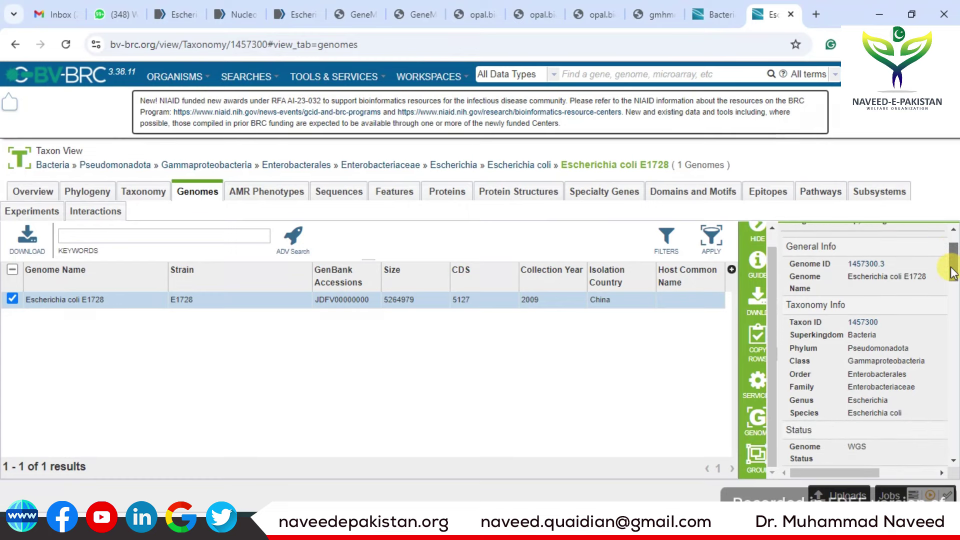
drag(952, 271, 952, 311)
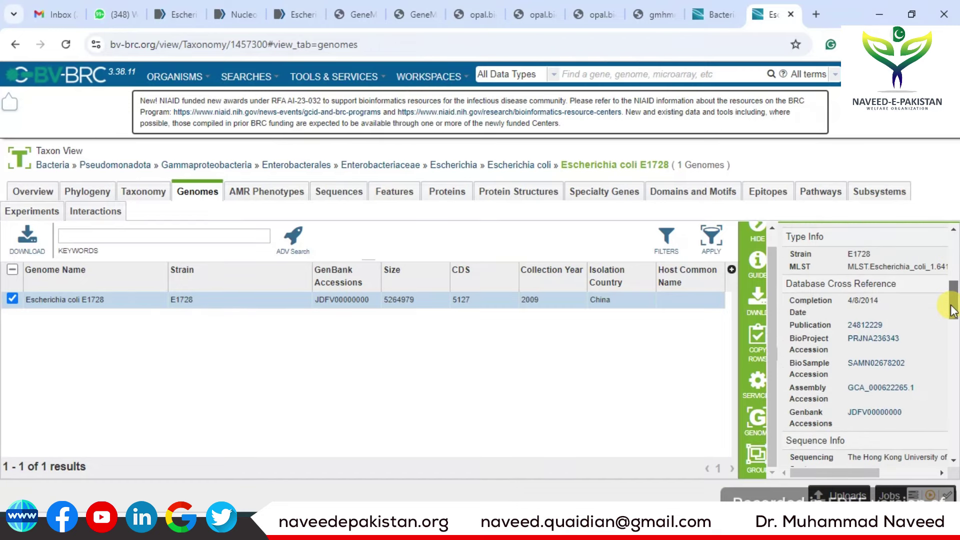
drag(953, 311, 953, 447)
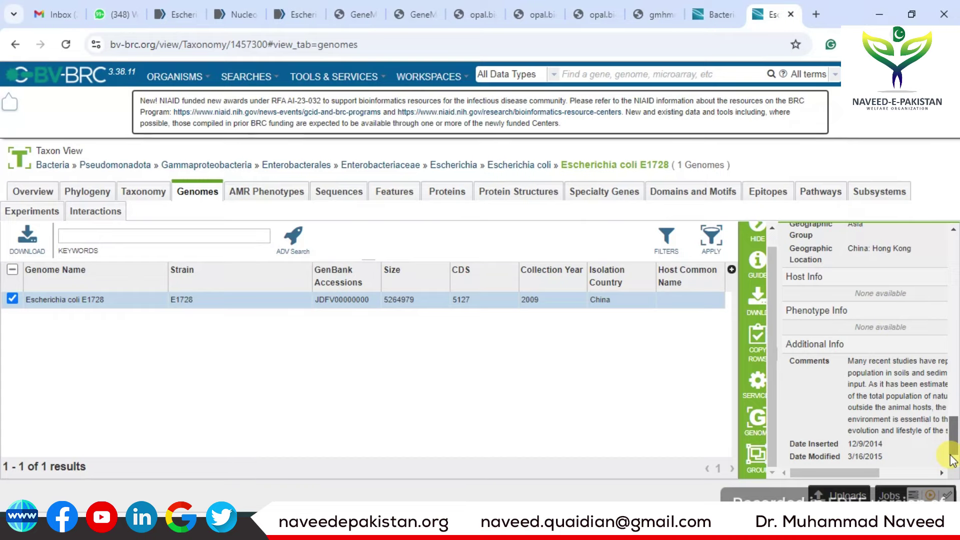
drag(952, 460, 954, 247)
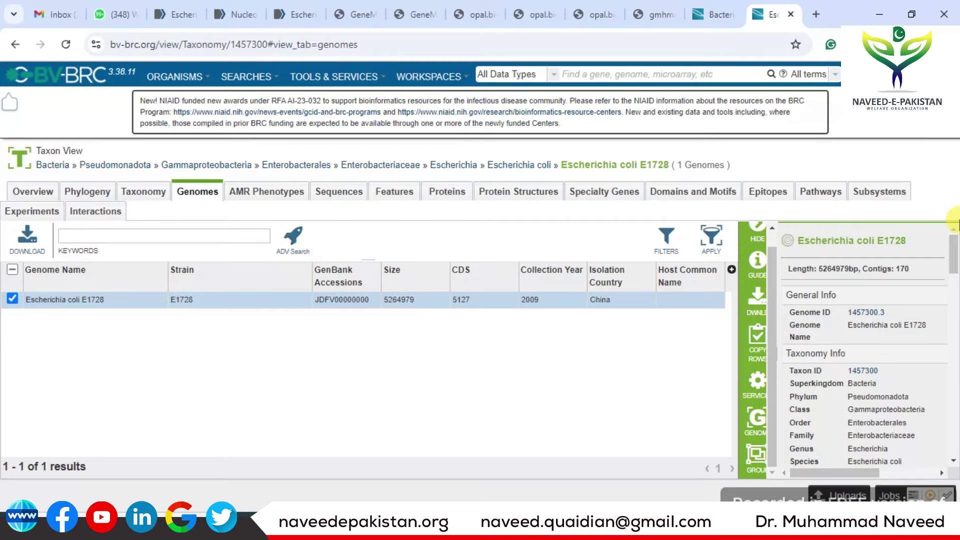
Look through the list of contig sequences for the genome, including accessions, GC content and lengths, and return to its beginning
click(330, 194)
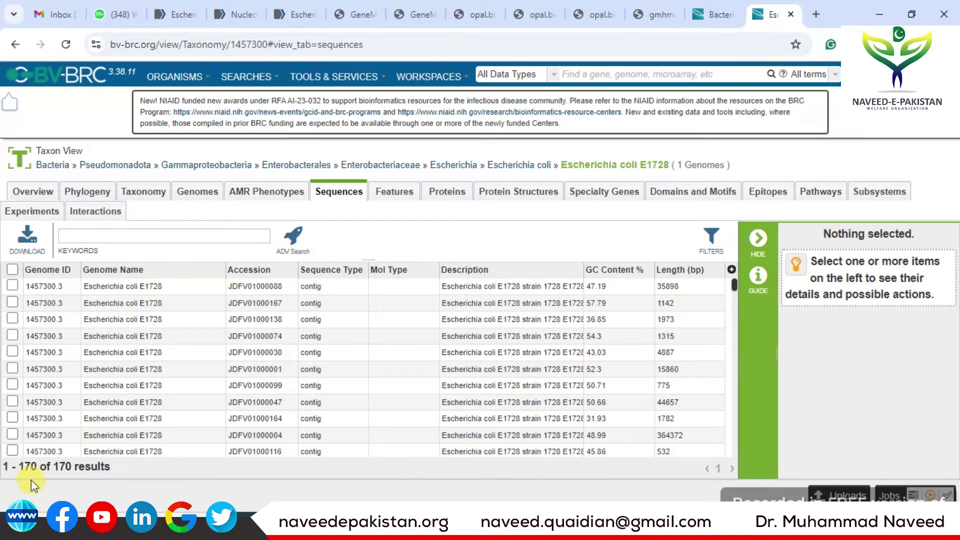
scroll(317, 347, down, 10)
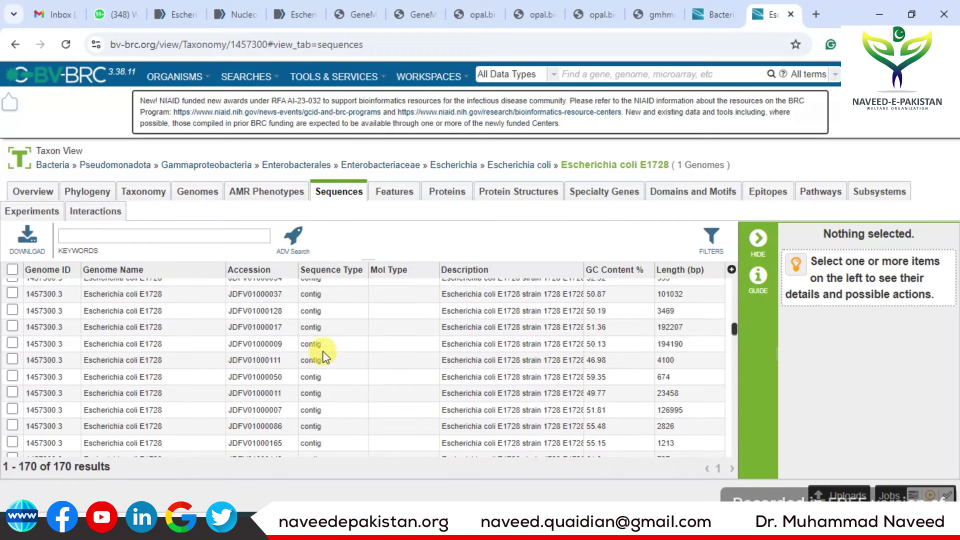
drag(732, 329, 722, 282)
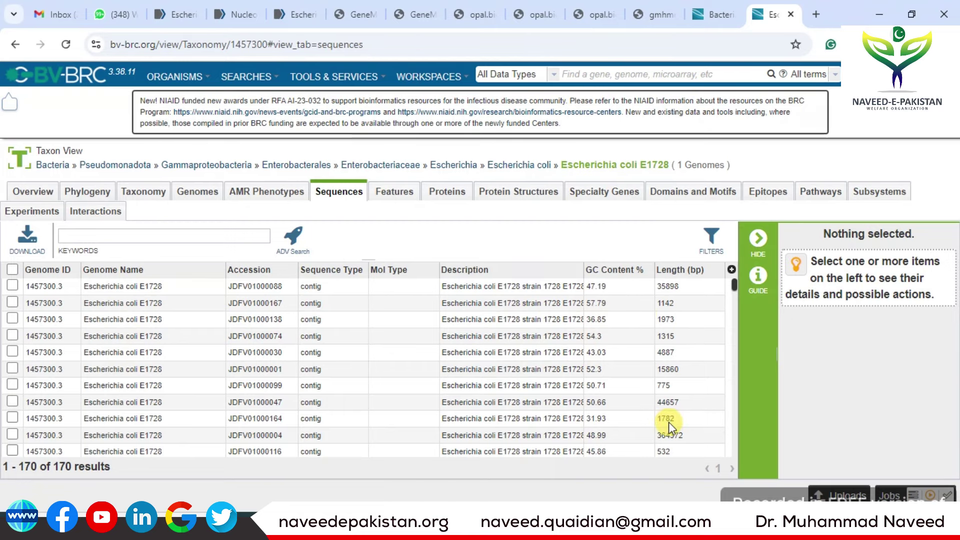
Look through the PATRIC-annotated features of the genome, including their start and end positions, strands and products
click(402, 199)
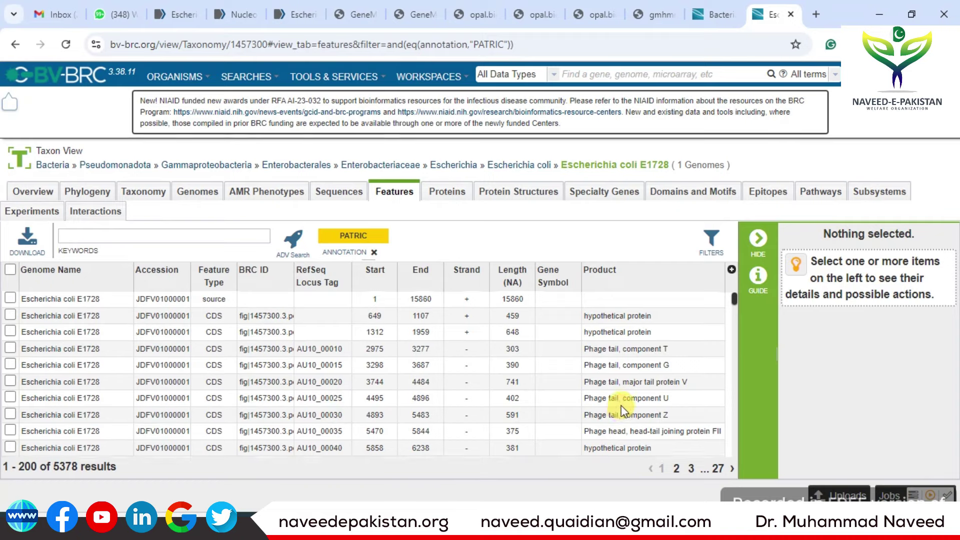
scroll(620, 410, down, 5)
scroll(624, 426, down, 10)
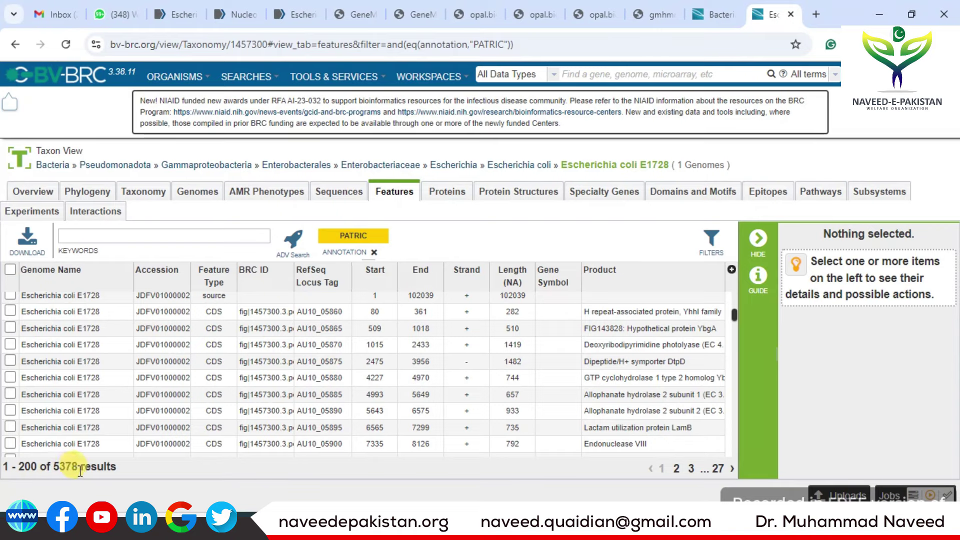
scroll(490, 410, down, 5)
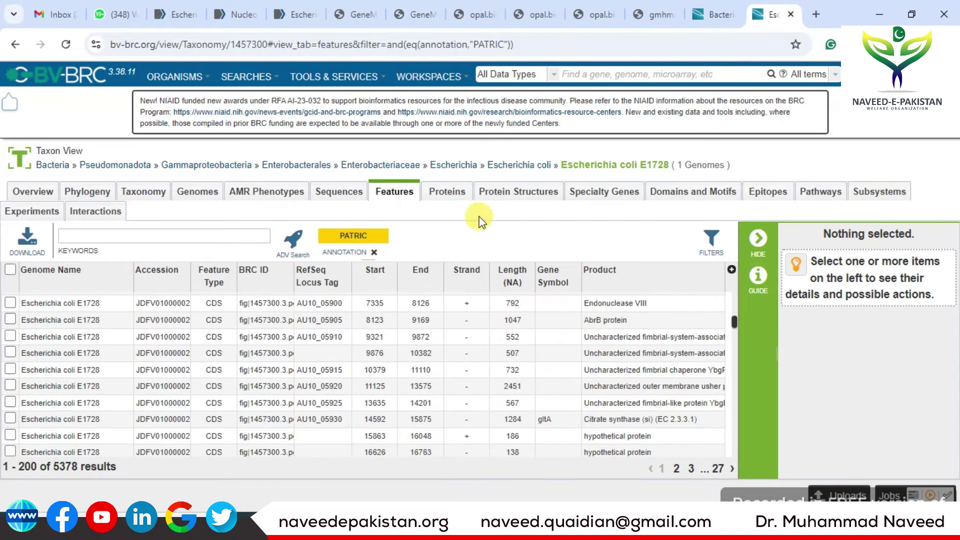
Look through the genome's annotated proteins, including amino acid lengths and products, and return to the first entry
click(450, 198)
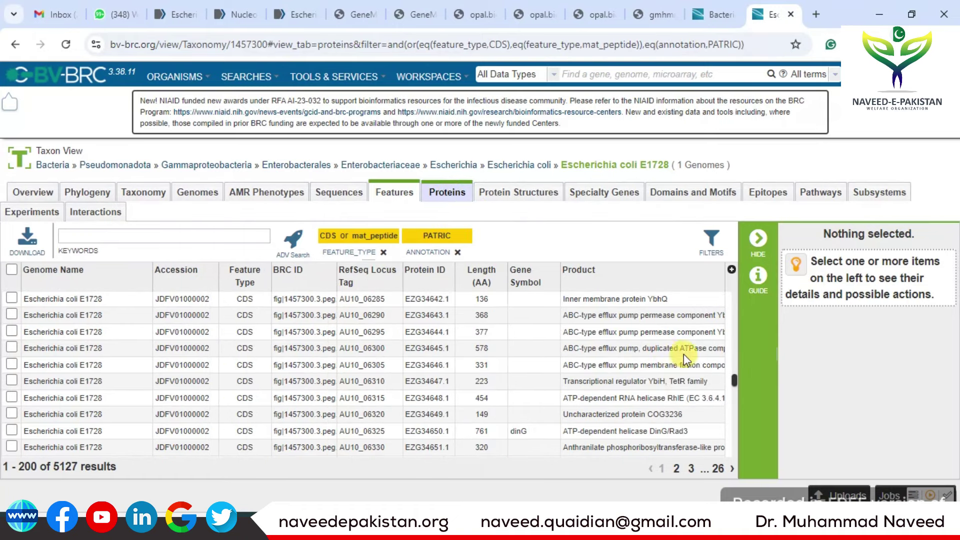
drag(731, 379, 731, 301)
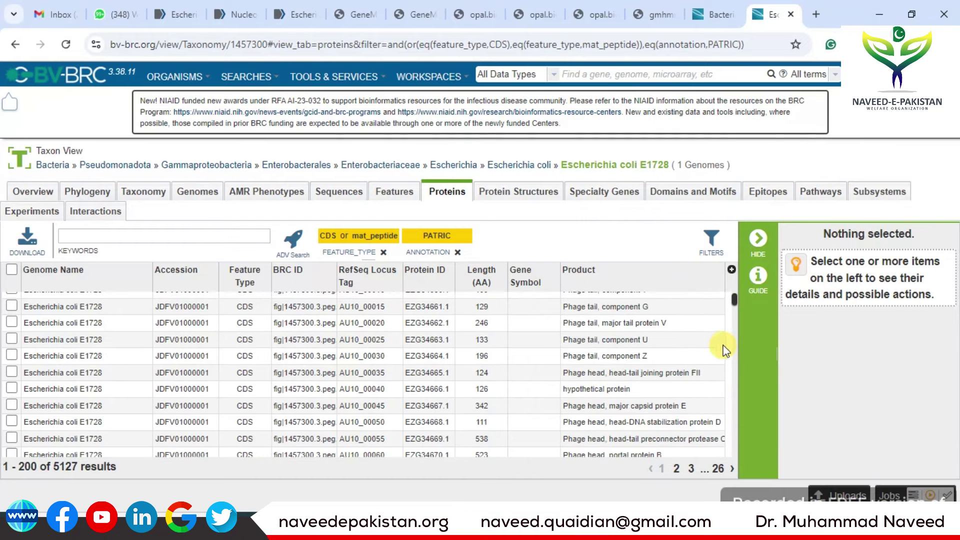
scroll(725, 345, up, 2)
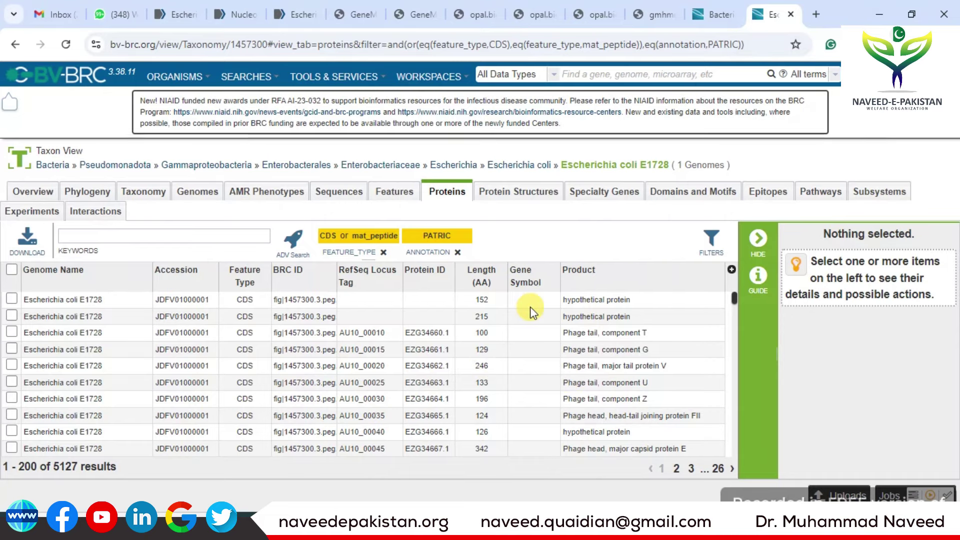
Look through the genome's specialty genes, such as transporters, drug targets and virulence factors, with their sources and products
click(620, 200)
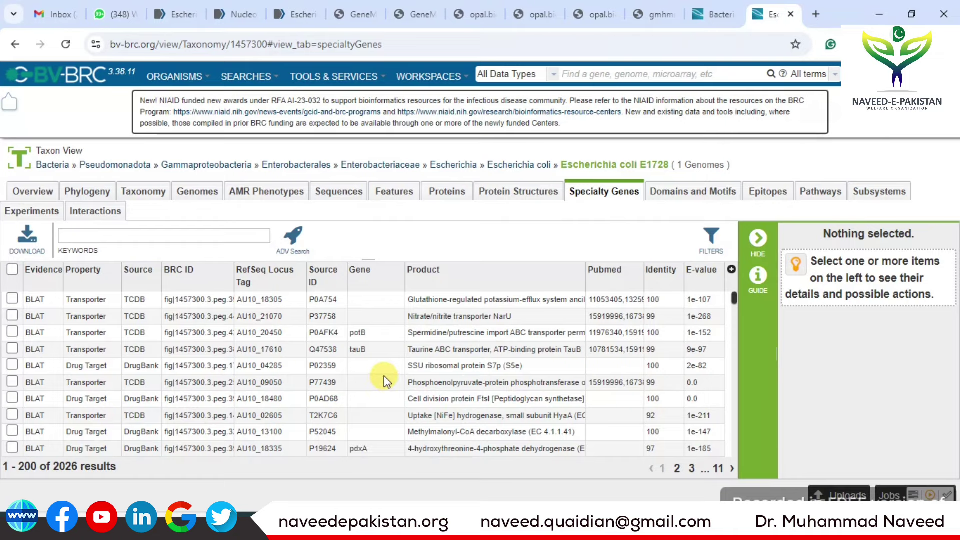
scroll(384, 376, down, 3)
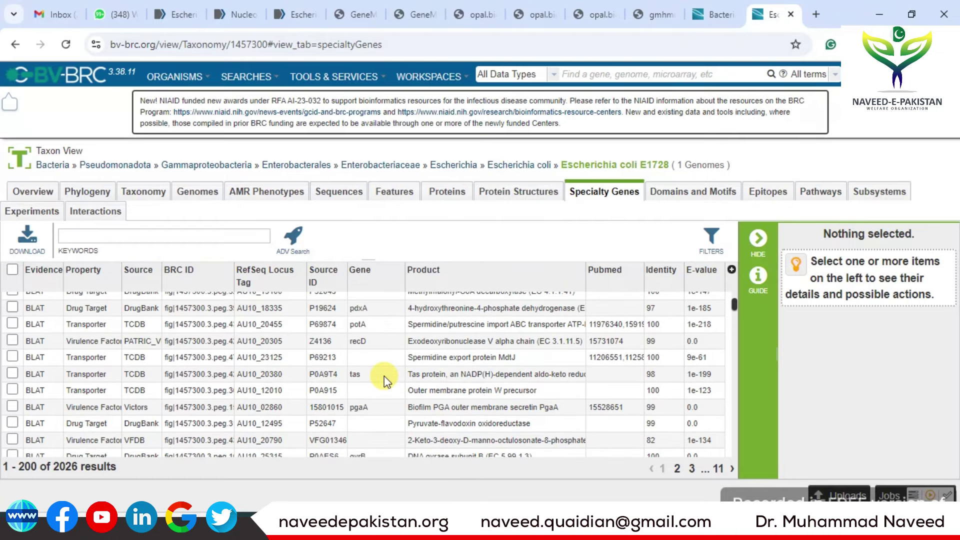
scroll(384, 376, down, 3)
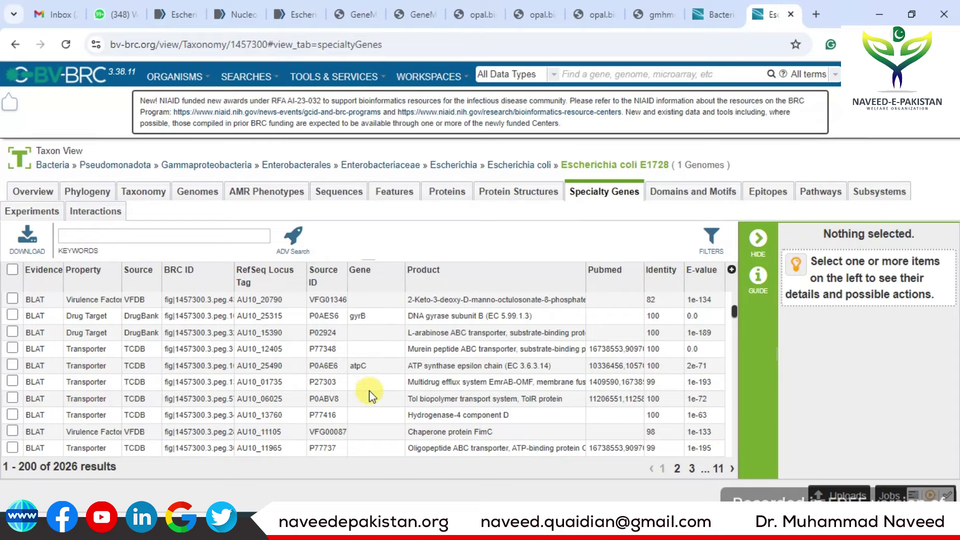
Look further through the specialty genes, and look through the genome's pathways, including products, EC descriptions, pathway IDs and names
scroll(365, 379, down, 3)
scroll(365, 380, down, 3)
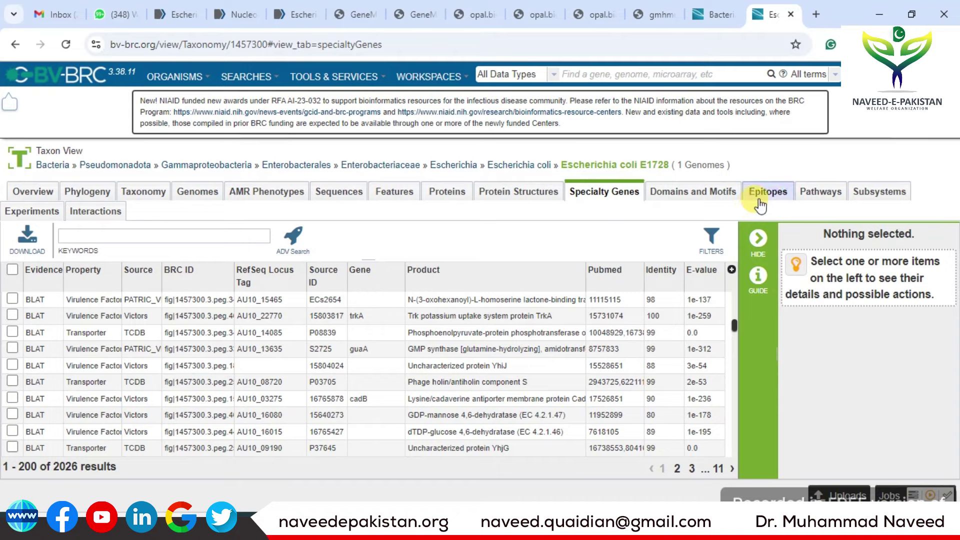
click(821, 197)
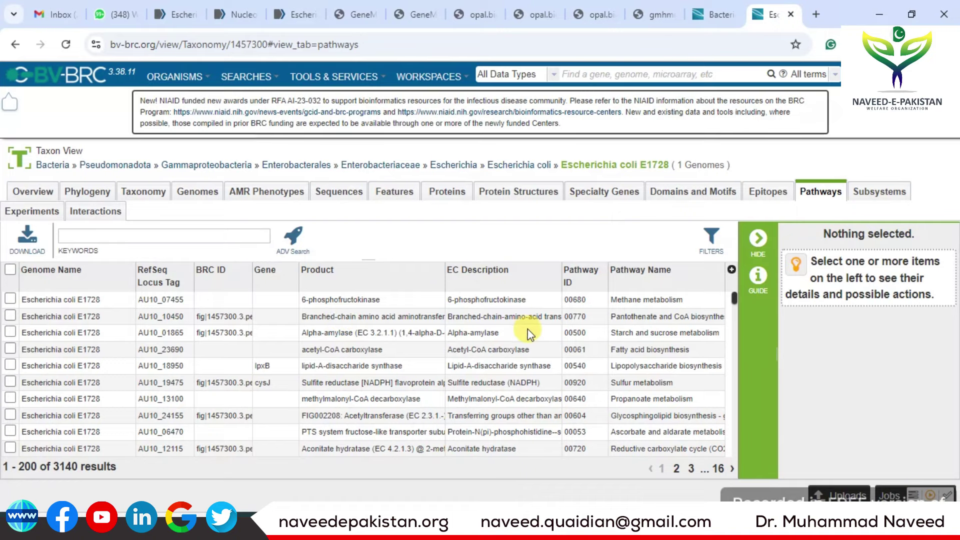
scroll(535, 333, down, 5)
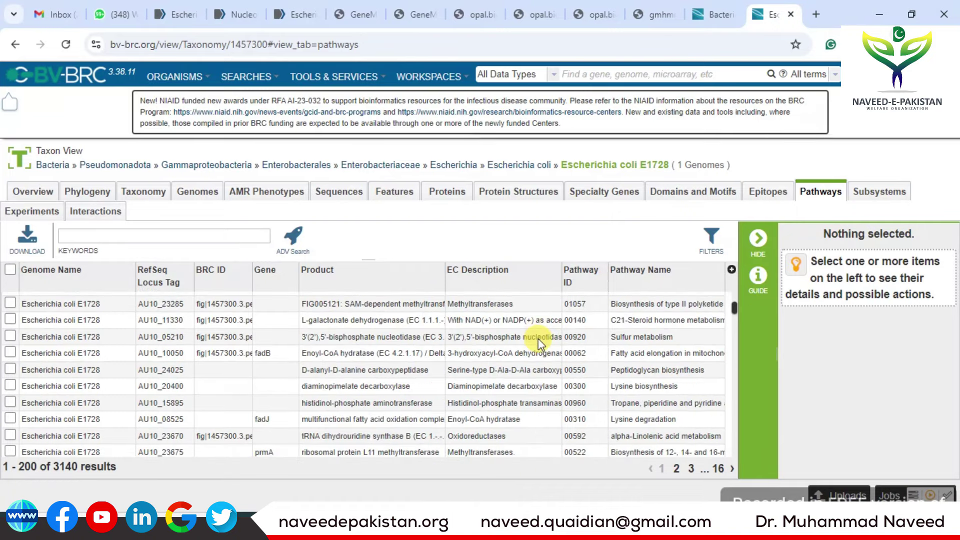
scroll(539, 344, up, 5)
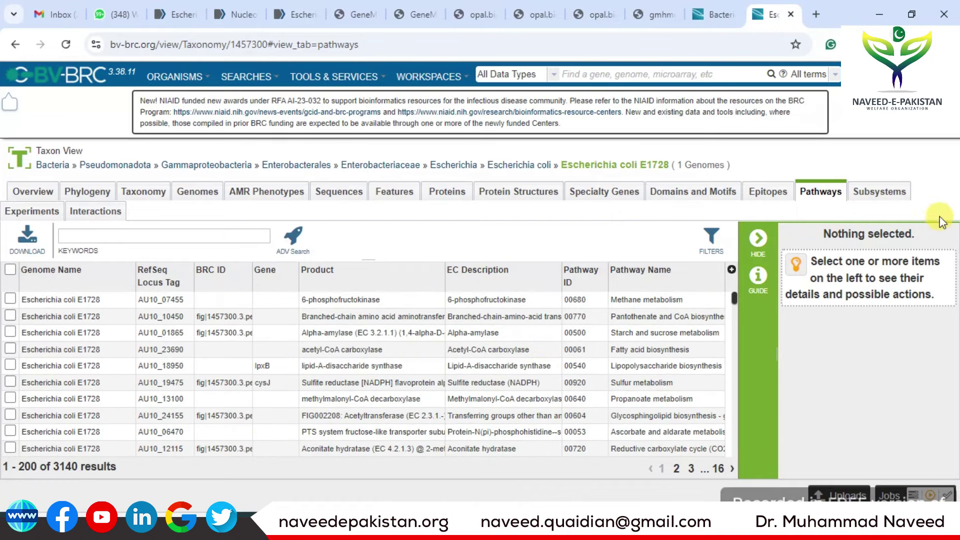
View the genome's subsystems, experiments and interaction graph, and return to the strain's overview
click(879, 192)
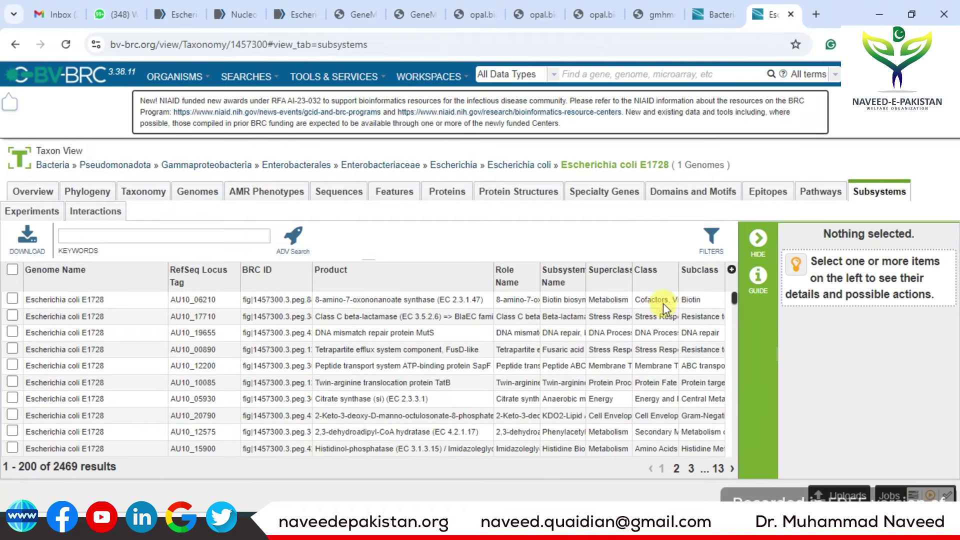
click(51, 213)
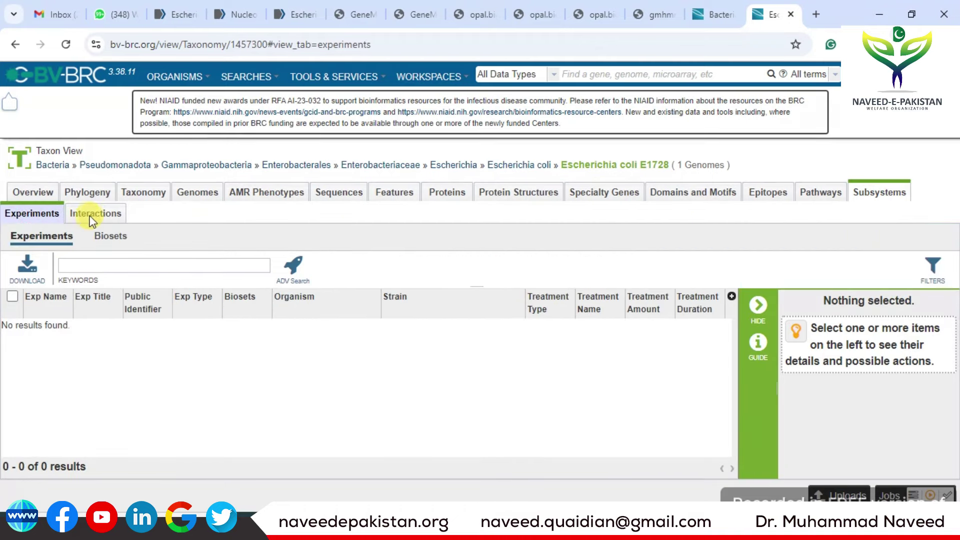
click(98, 218)
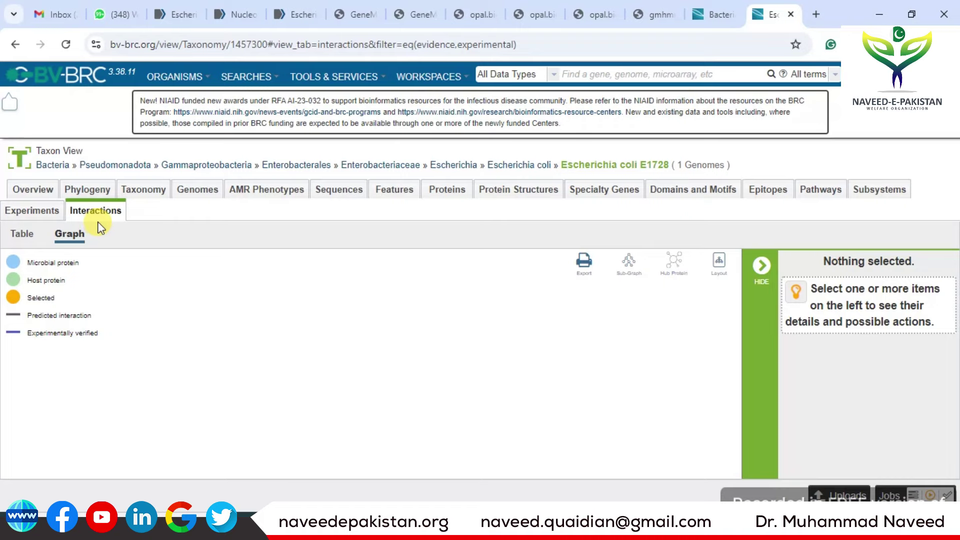
click(42, 191)
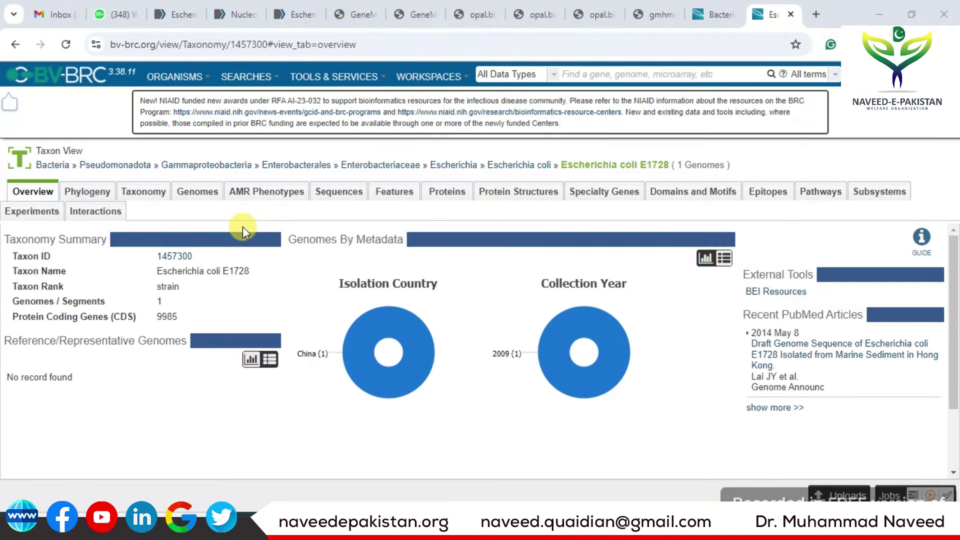